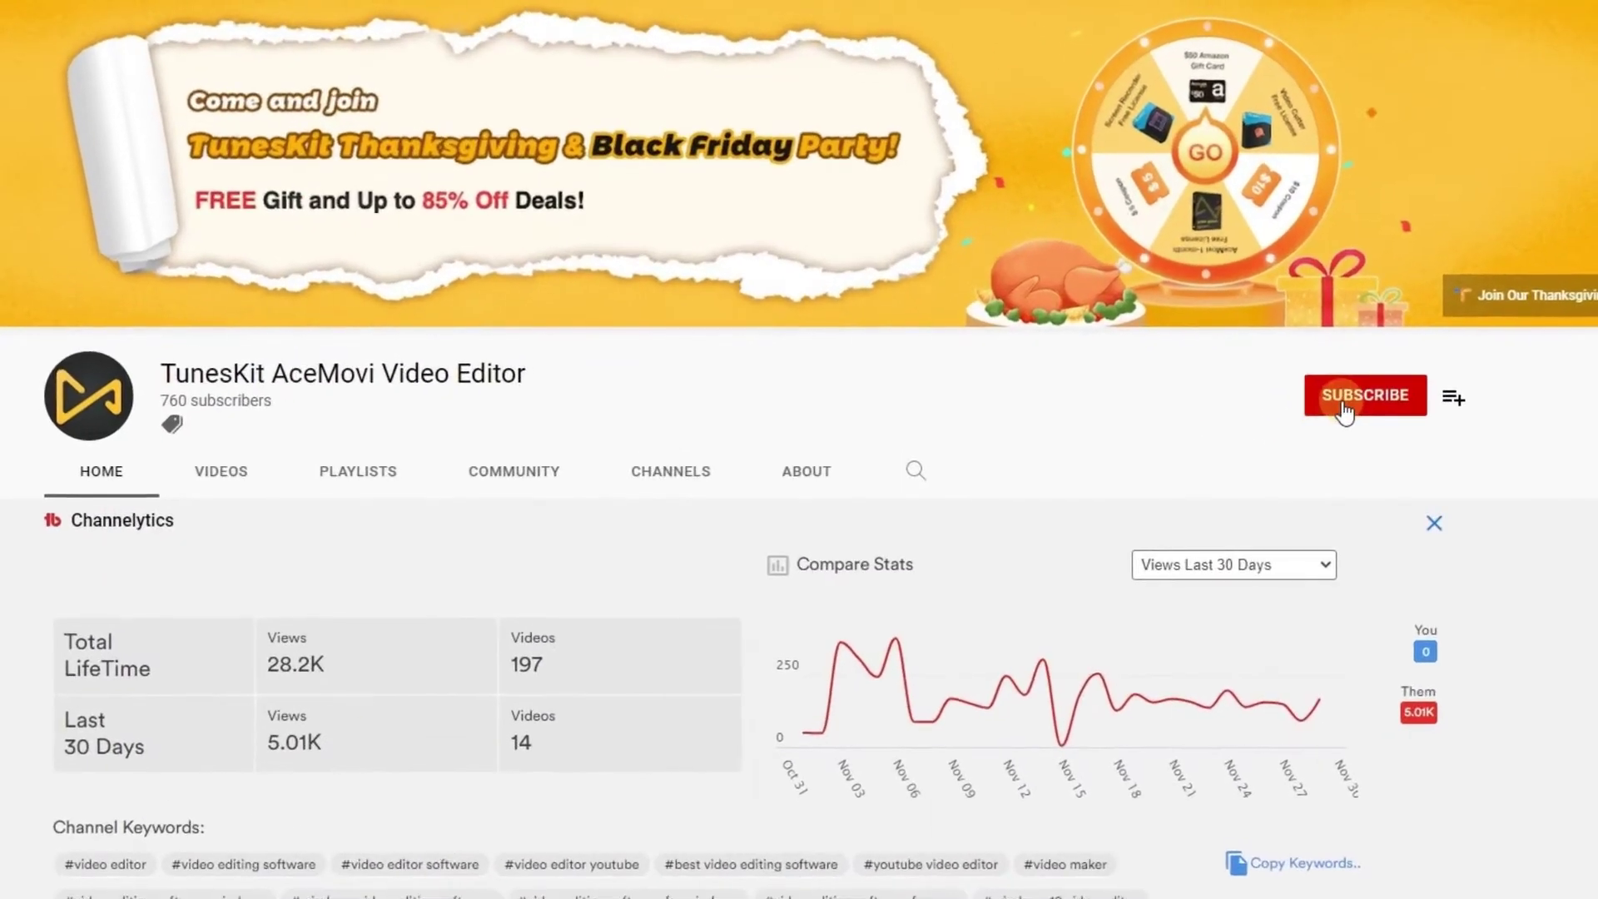
Step: Subscribe to the TunesKit AceMovi Video Editor channel and set its notifications to All
left_click(1342, 403)
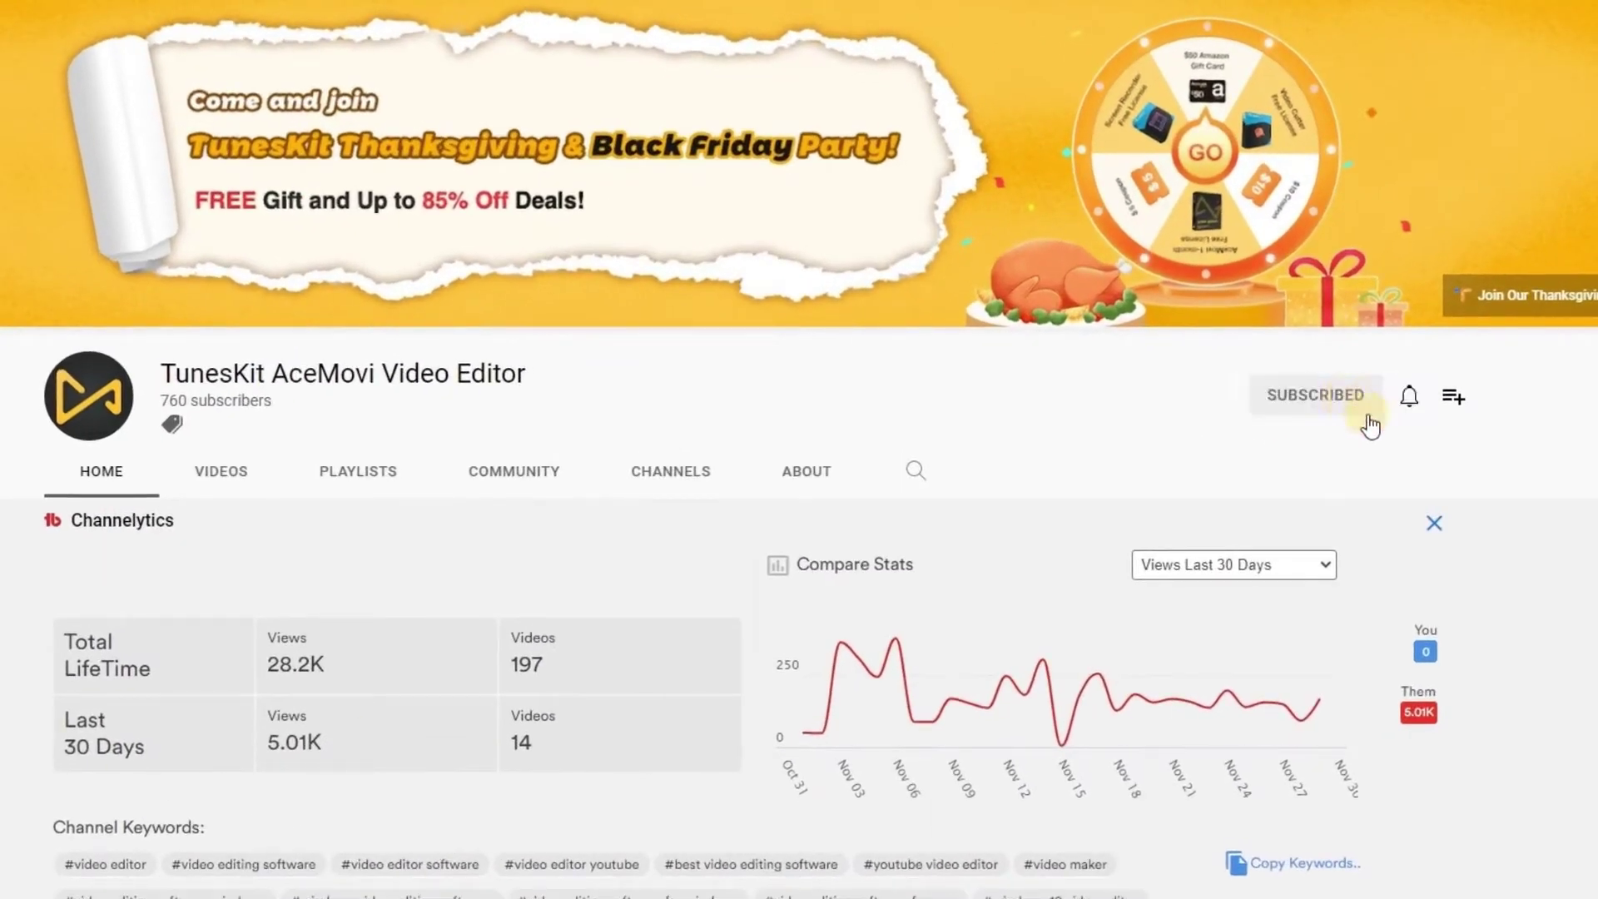
left_click(1410, 400)
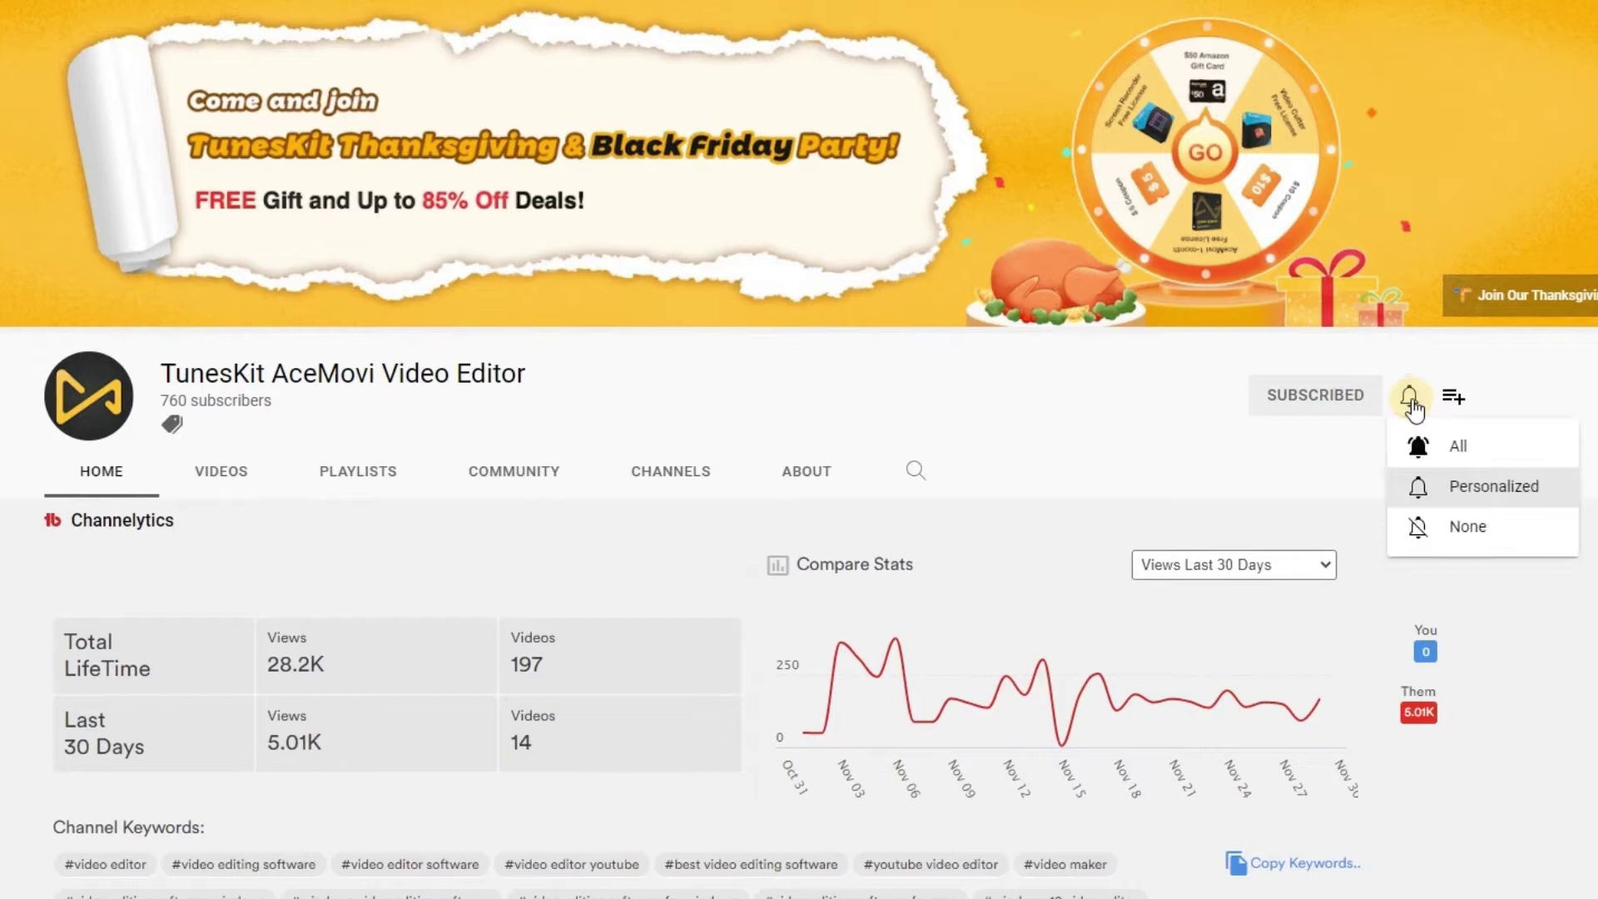
left_click(1456, 447)
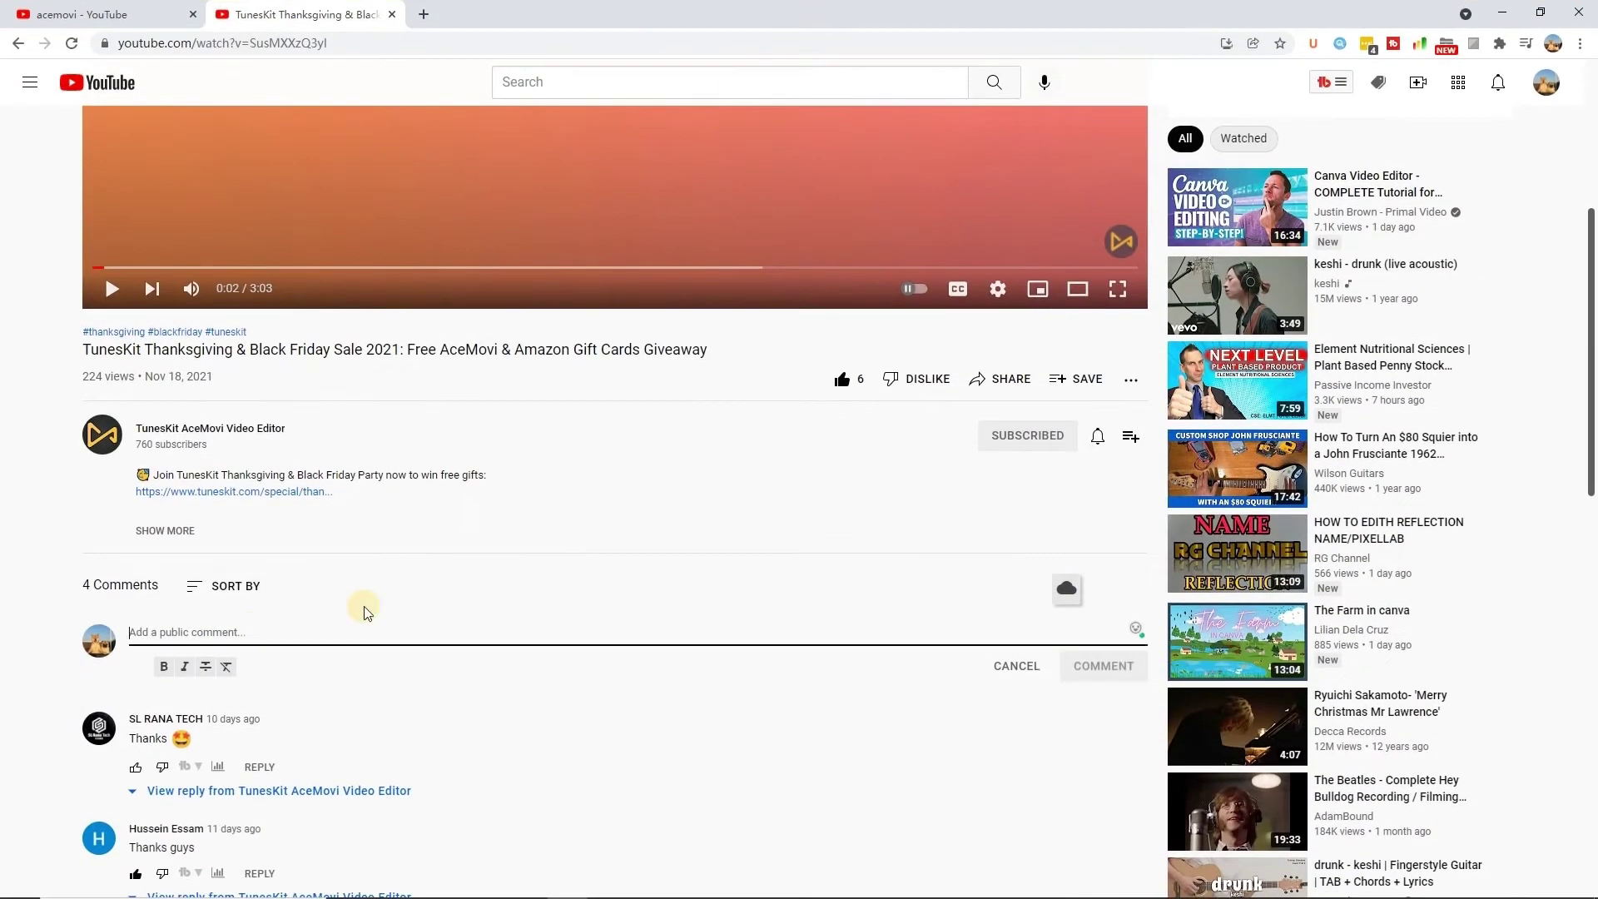
type("Thanks")
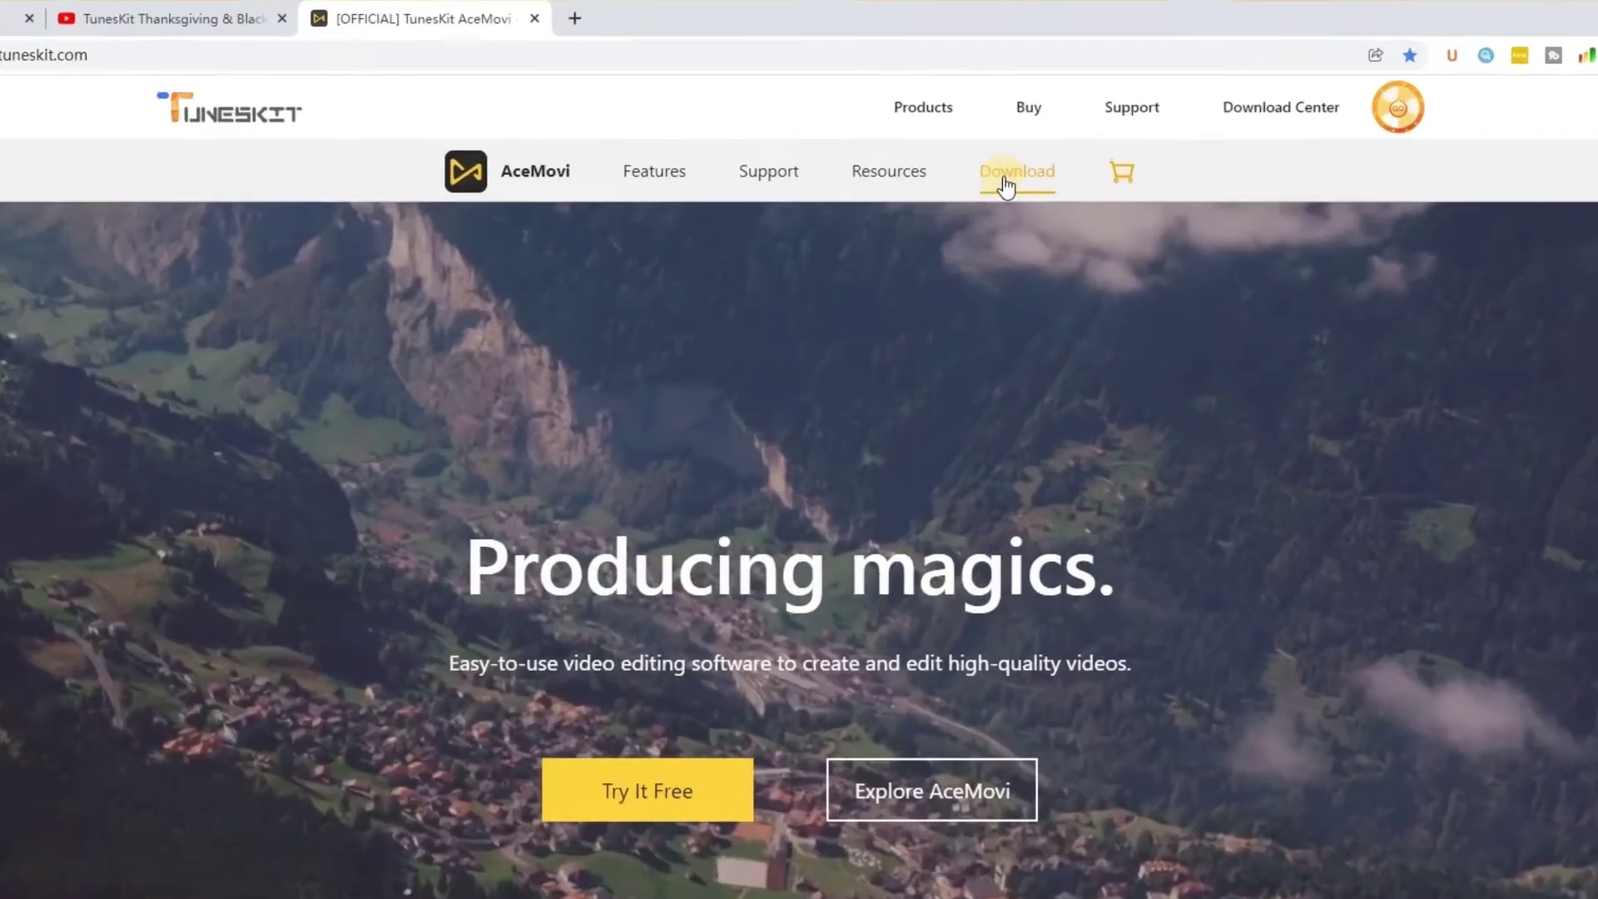
Step: Download AceMovi for Windows from the TunesKit website
mouse_move(952, 147)
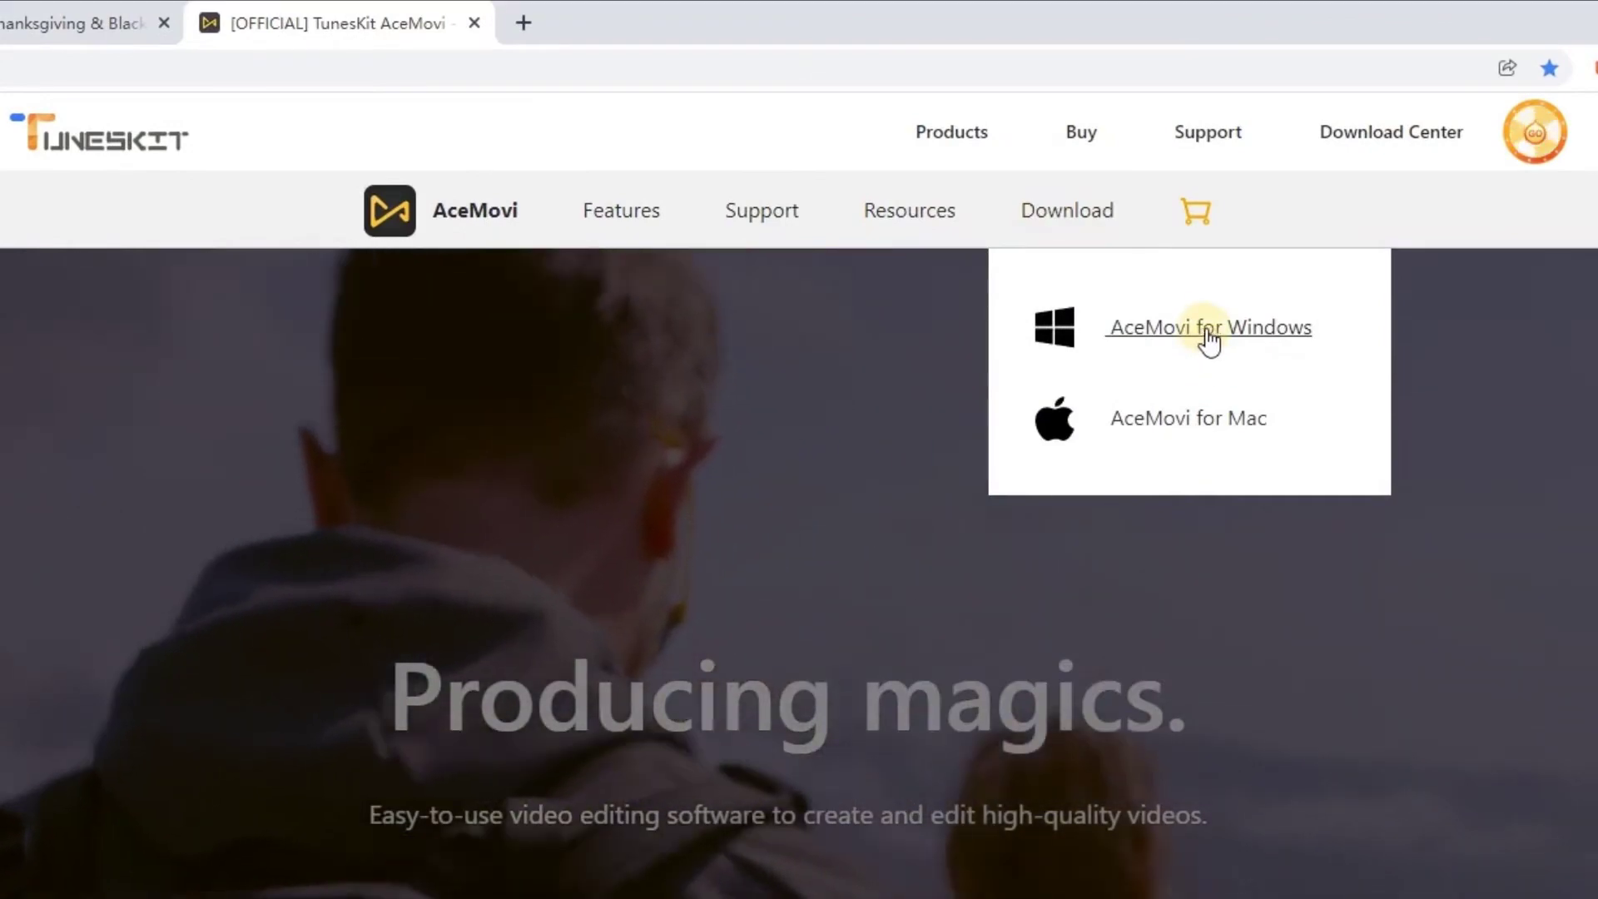
left_click(1206, 337)
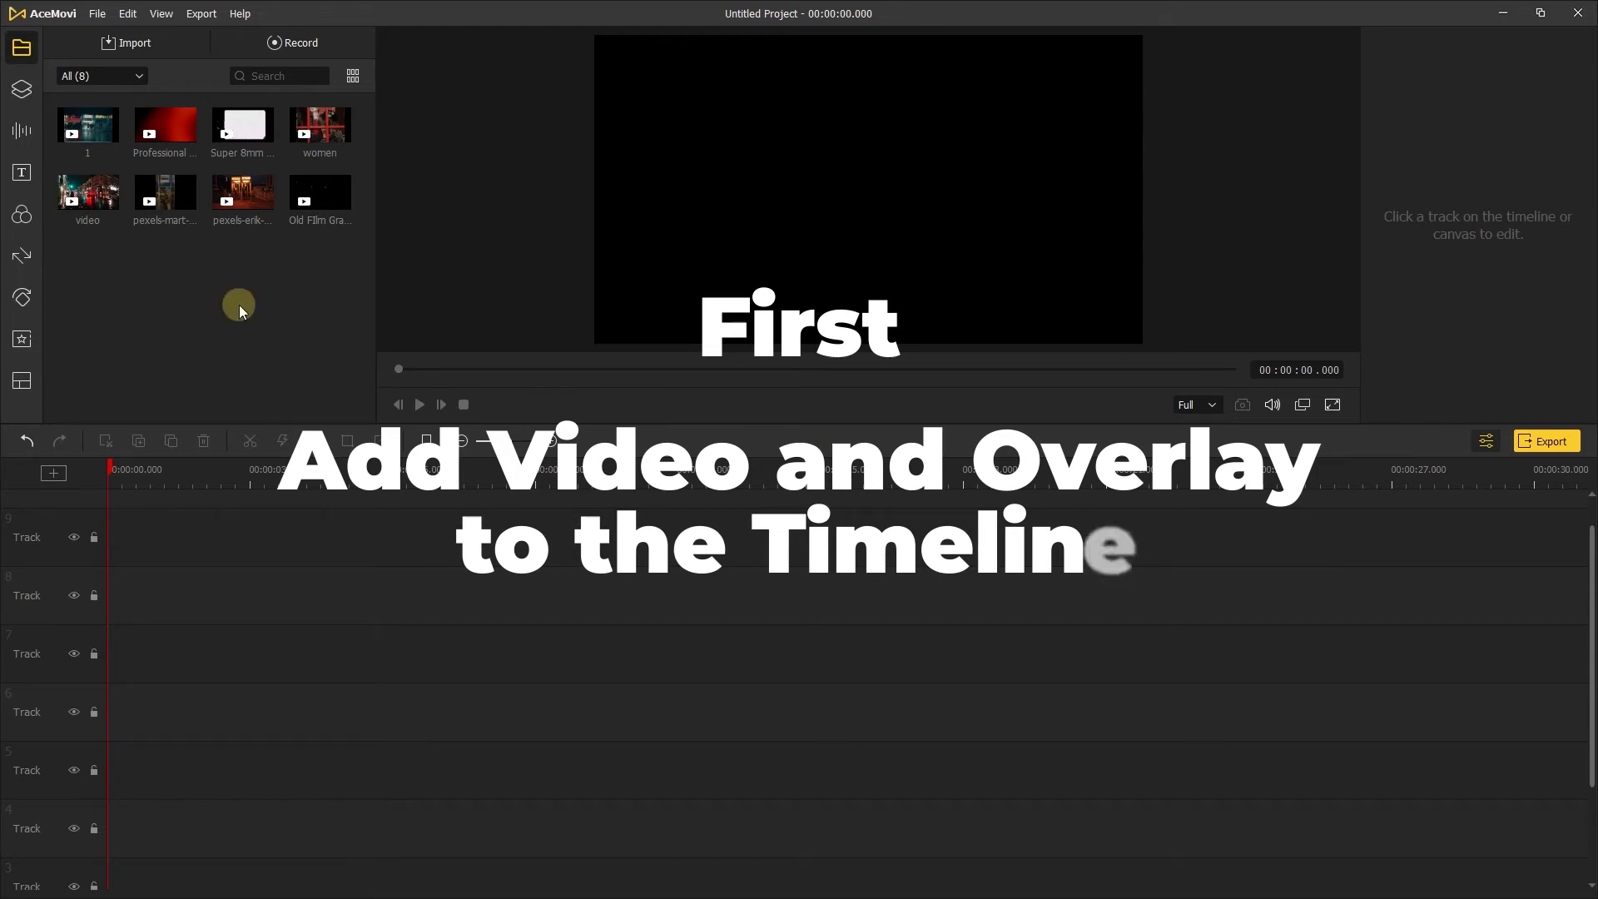
Step: Add all eight media clips to the start of the timeline, keeping the project settings at 1920*1080, 23.98 fps
key("ctrl+a")
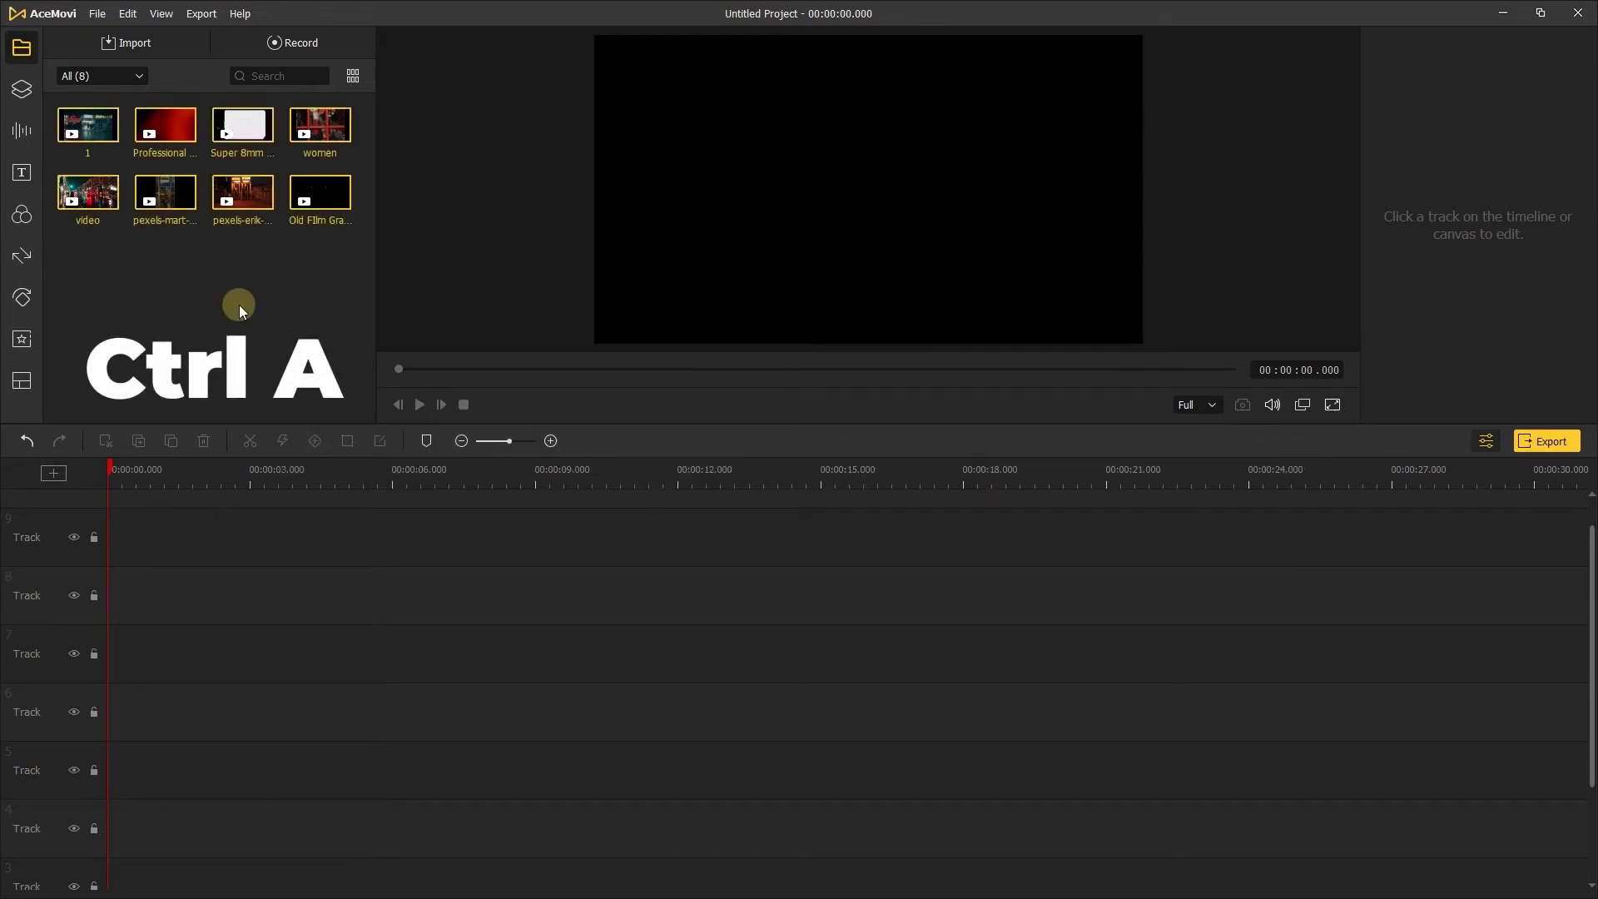
left_click_drag(171, 196, 137, 553)
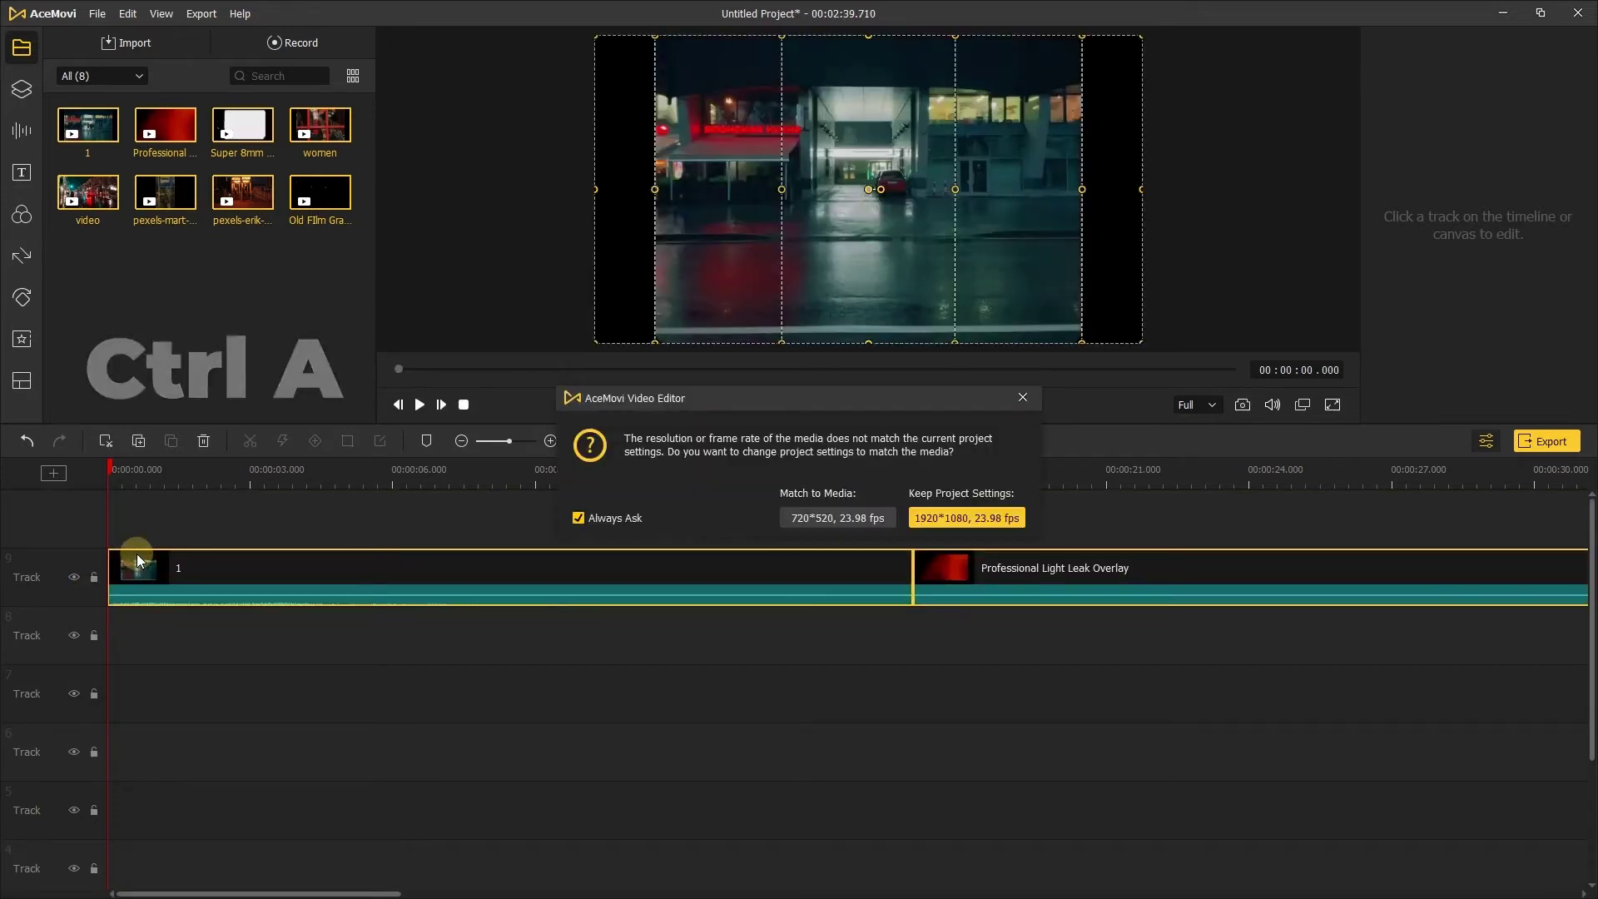
left_click(972, 518)
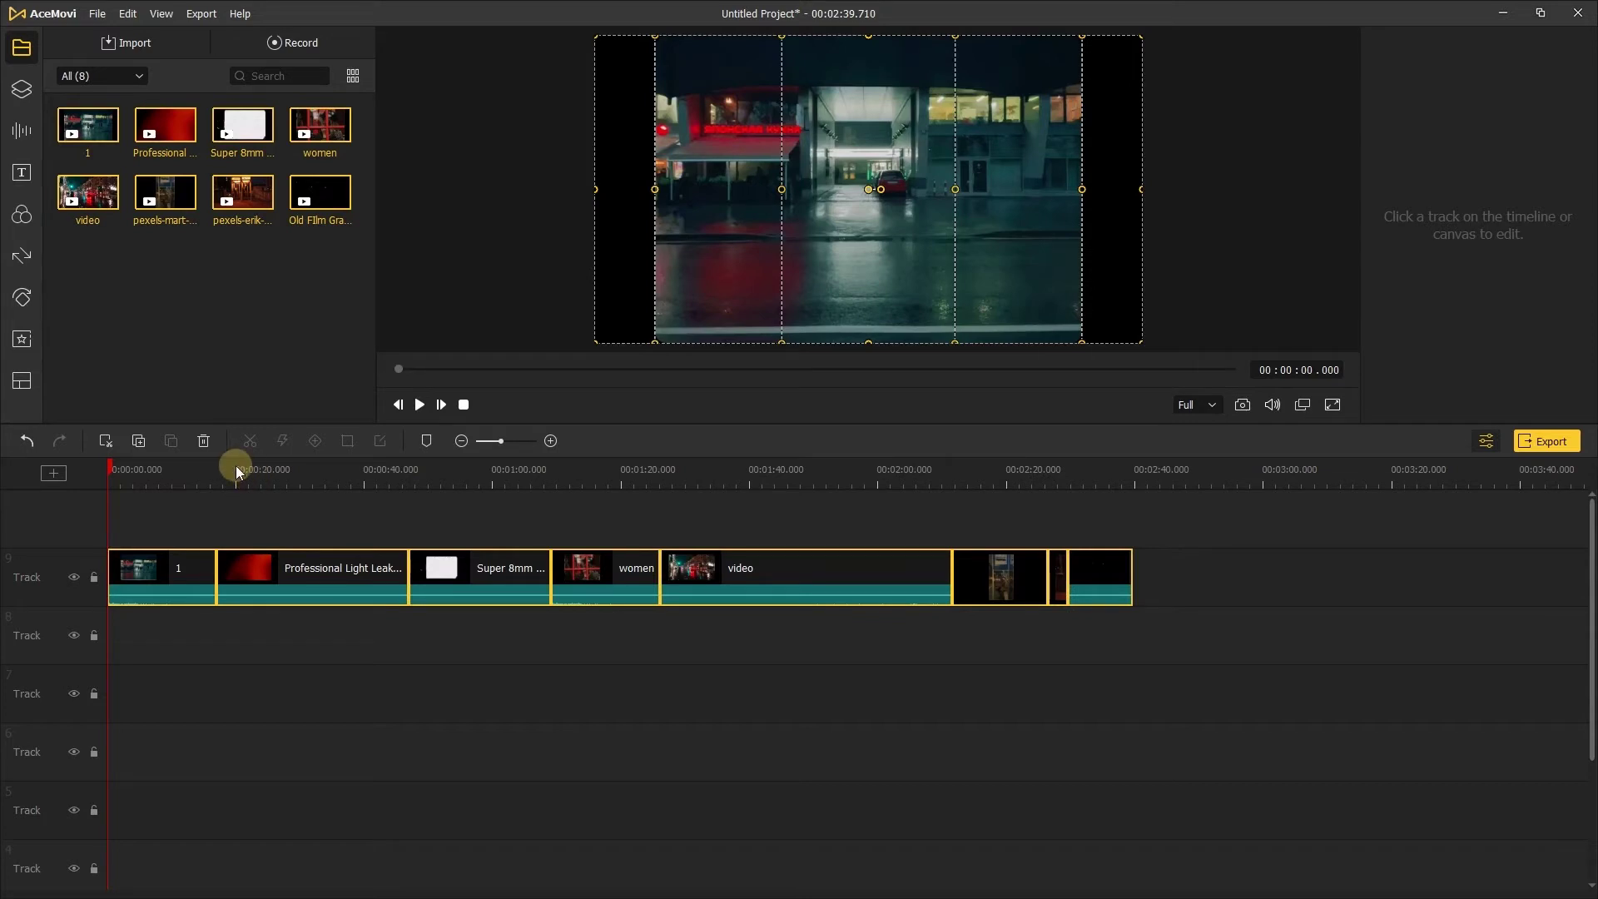
Step: Preview the light leak, Super 8mm and old film grain overlay clips on the timeline
left_click_drag(237, 466, 232, 468)
left_click(328, 559)
left_click(419, 405)
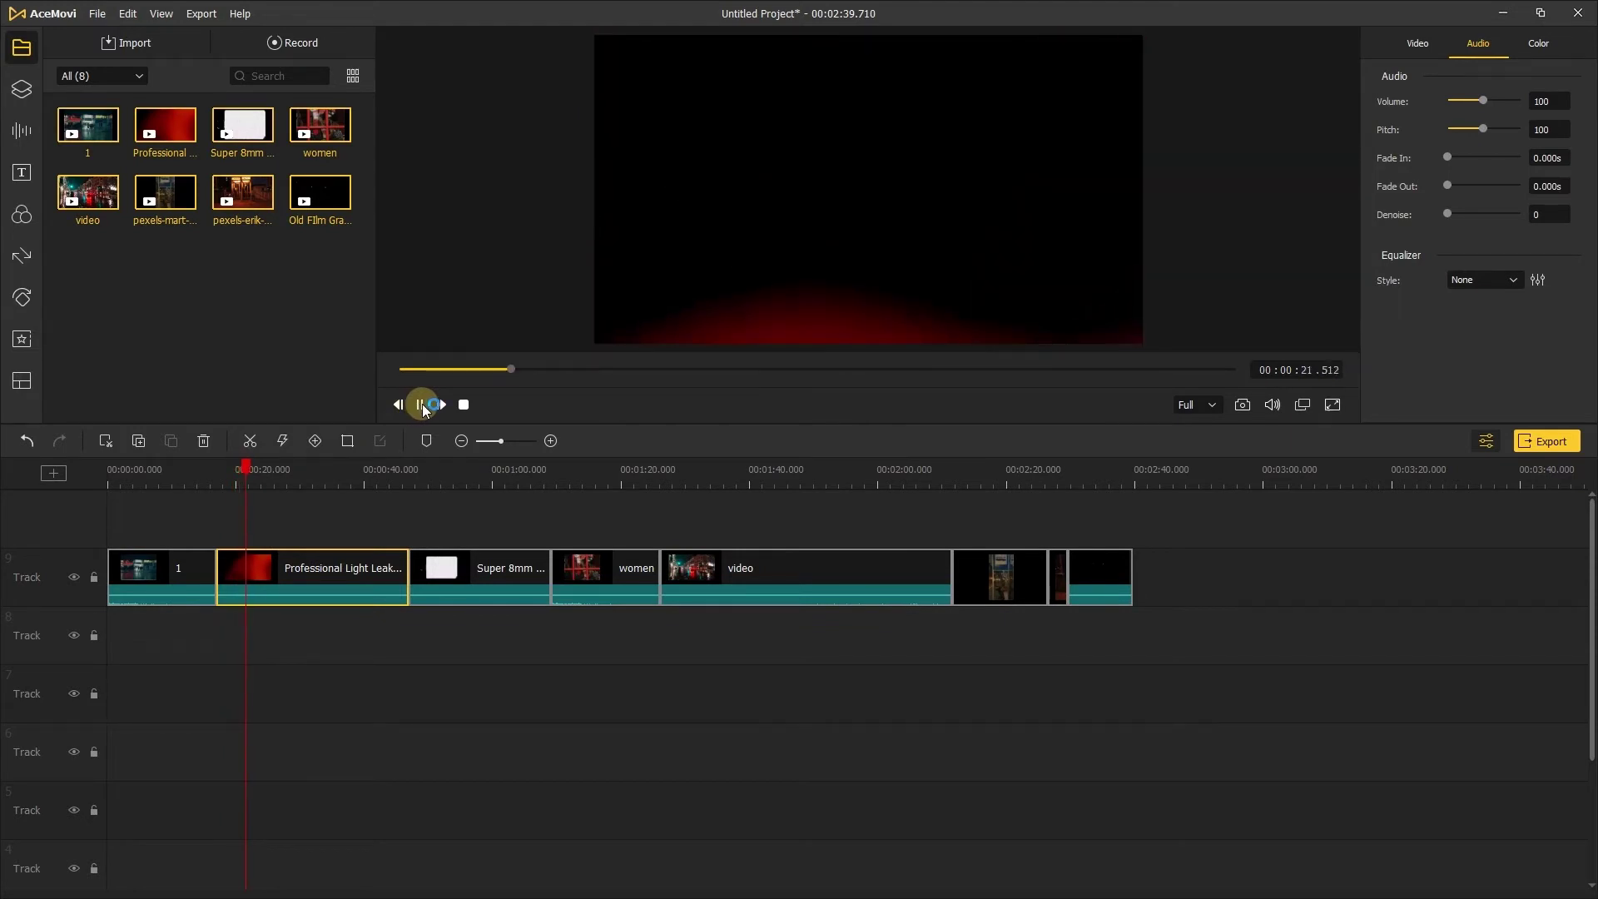
left_click(433, 474)
left_click_drag(433, 474, 485, 464)
left_click(1076, 471)
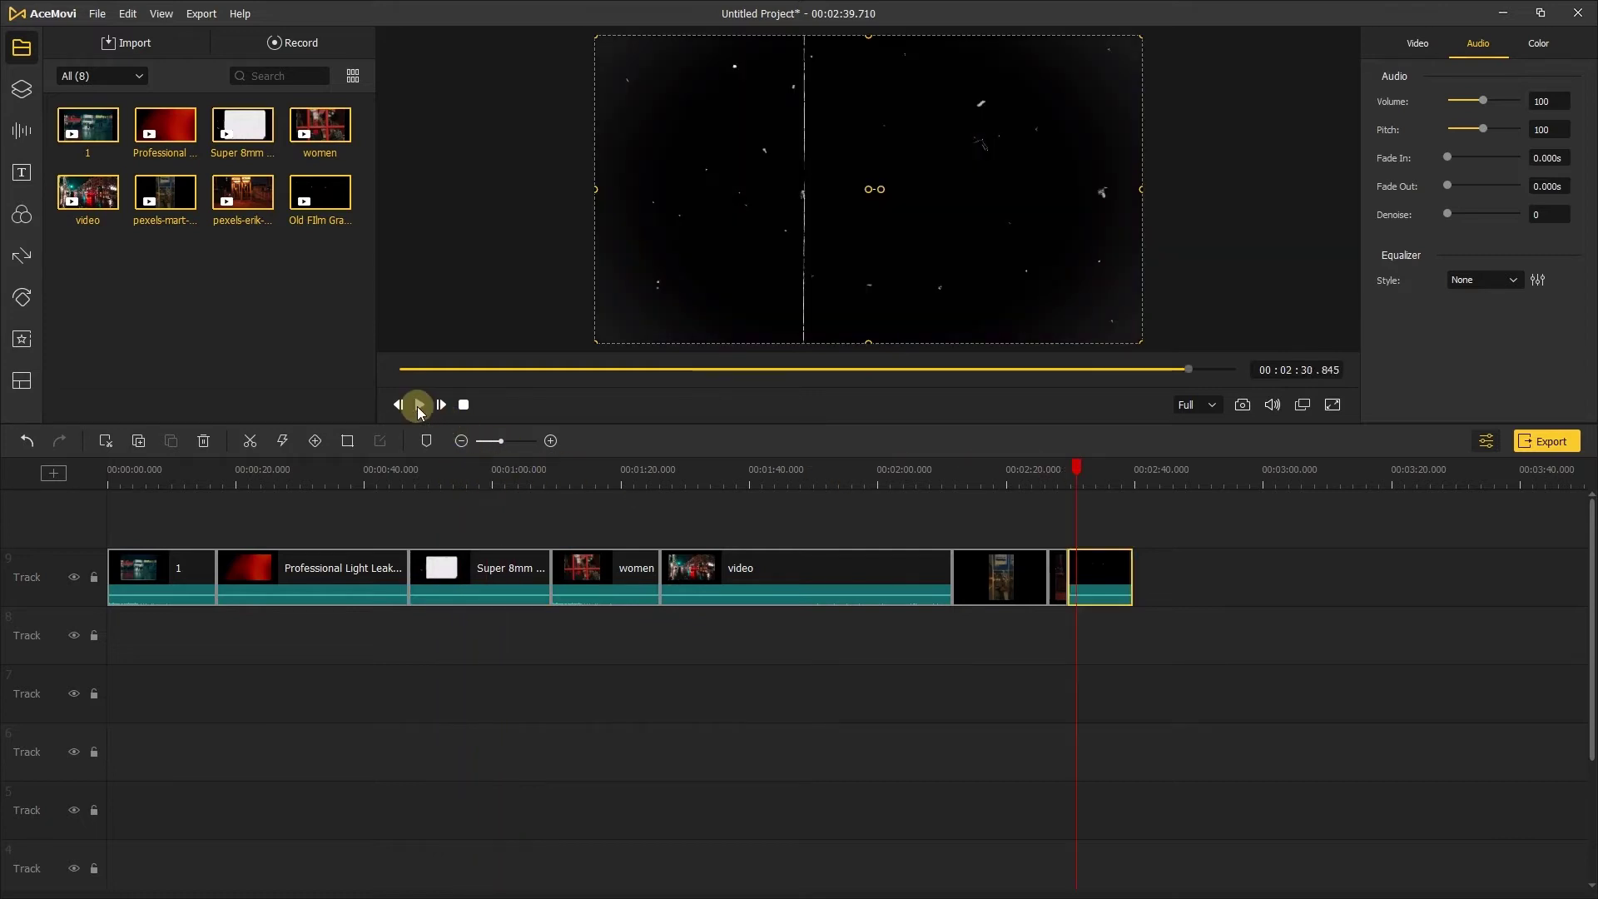
left_click(419, 411)
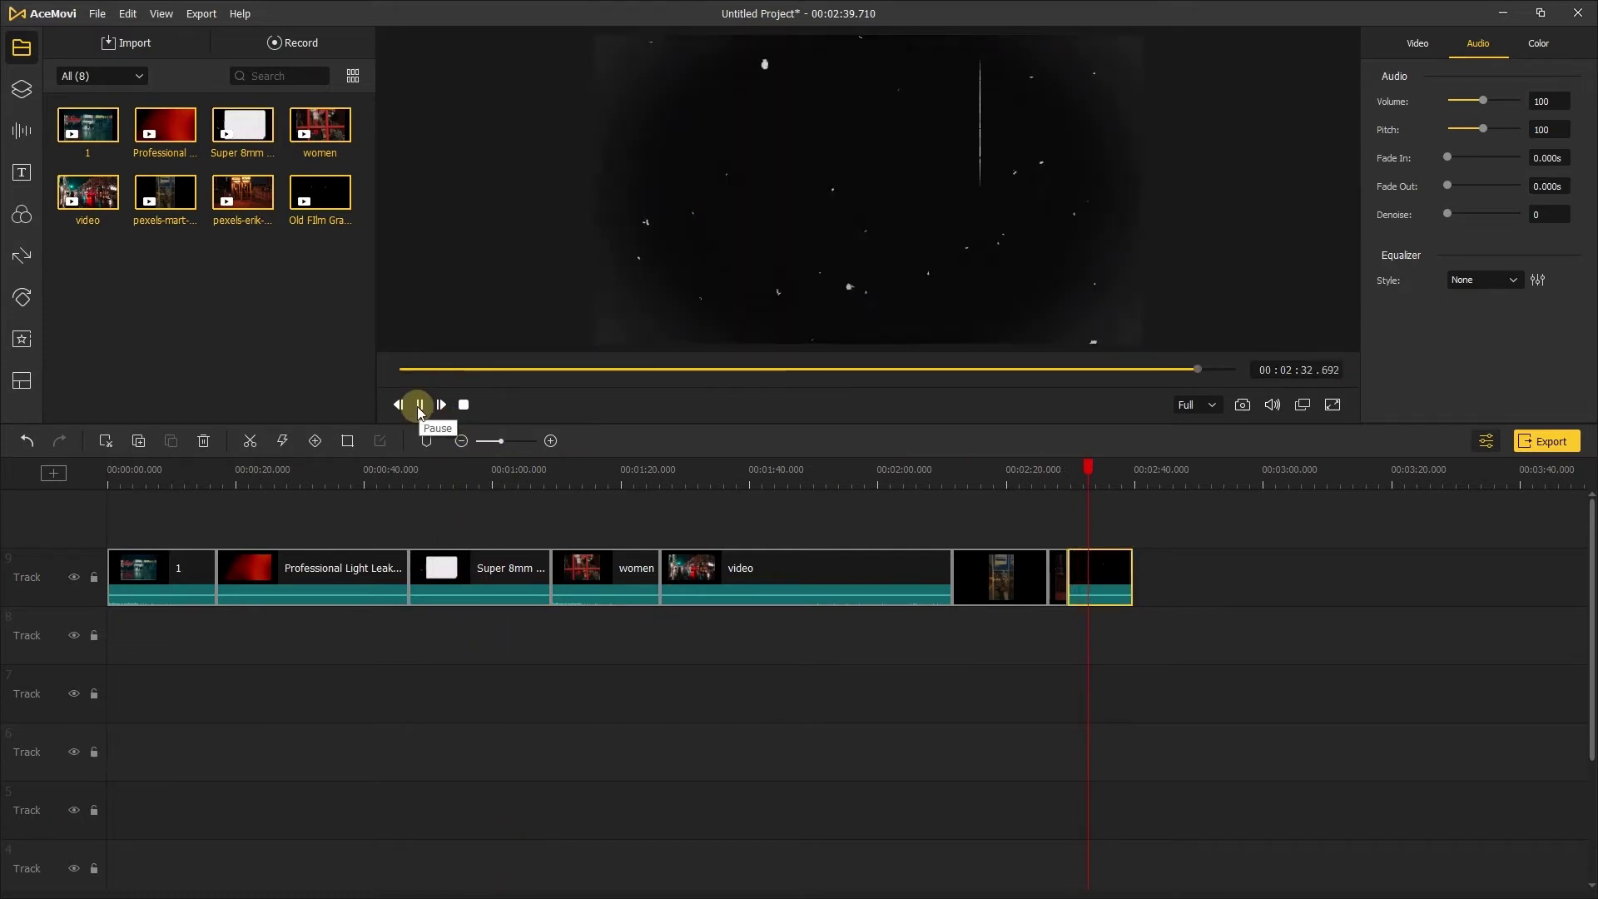
left_click(419, 406)
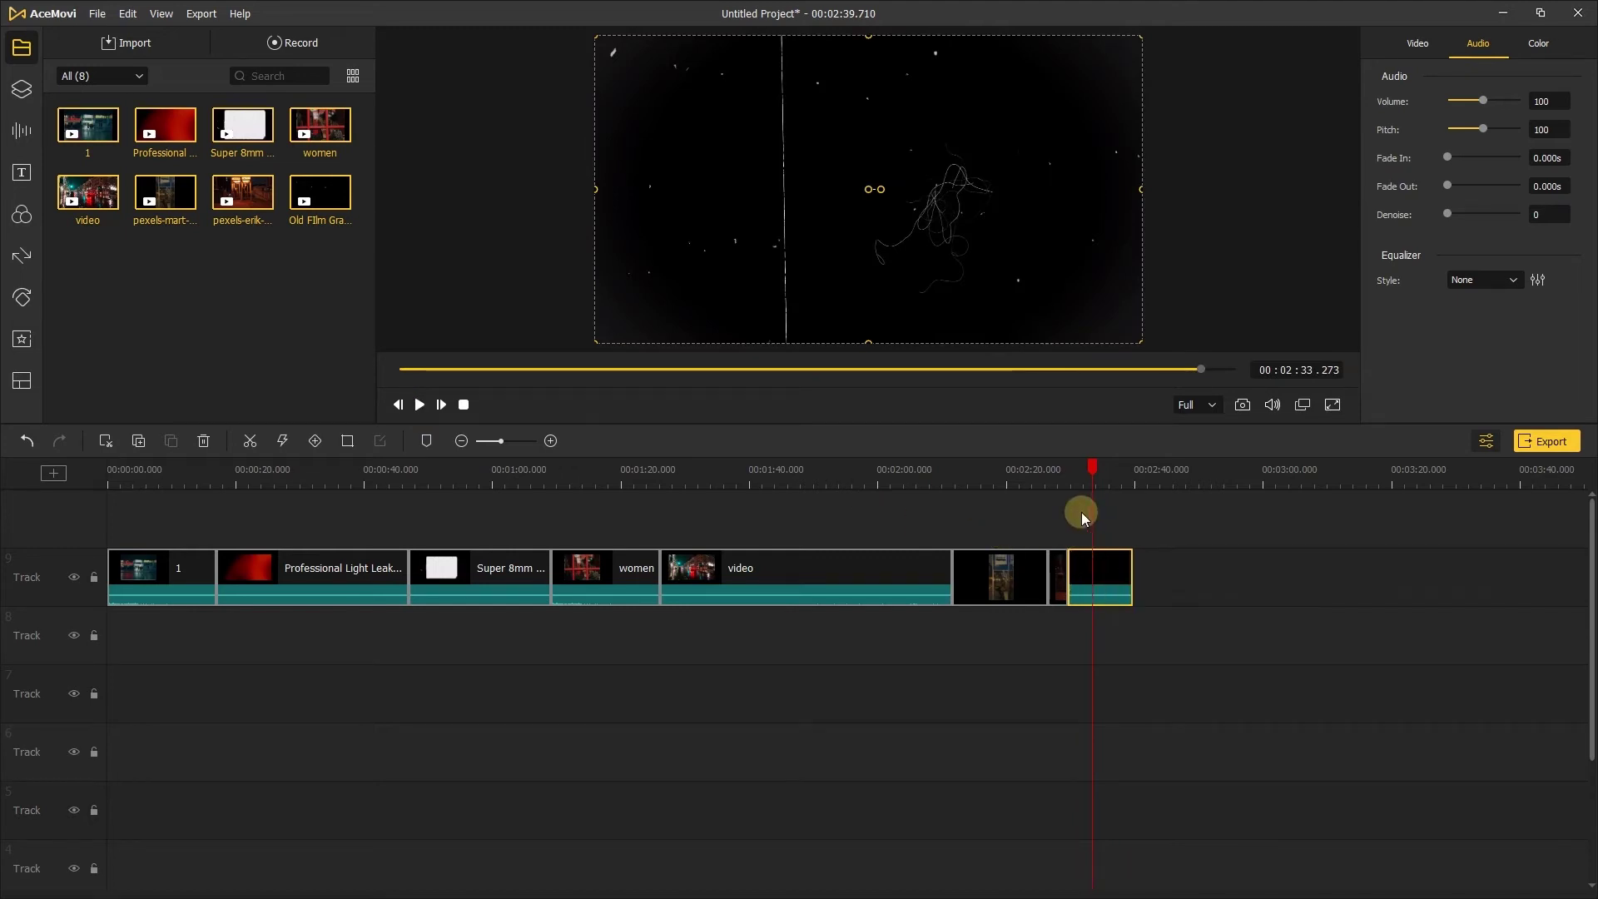
Step: Stack the overlays at the timeline start: Light Leak on top, Old Film Grain beneath it, and Super 8mm Film Effect below the footage track
left_click(1002, 514)
left_click_drag(491, 578, 153, 820)
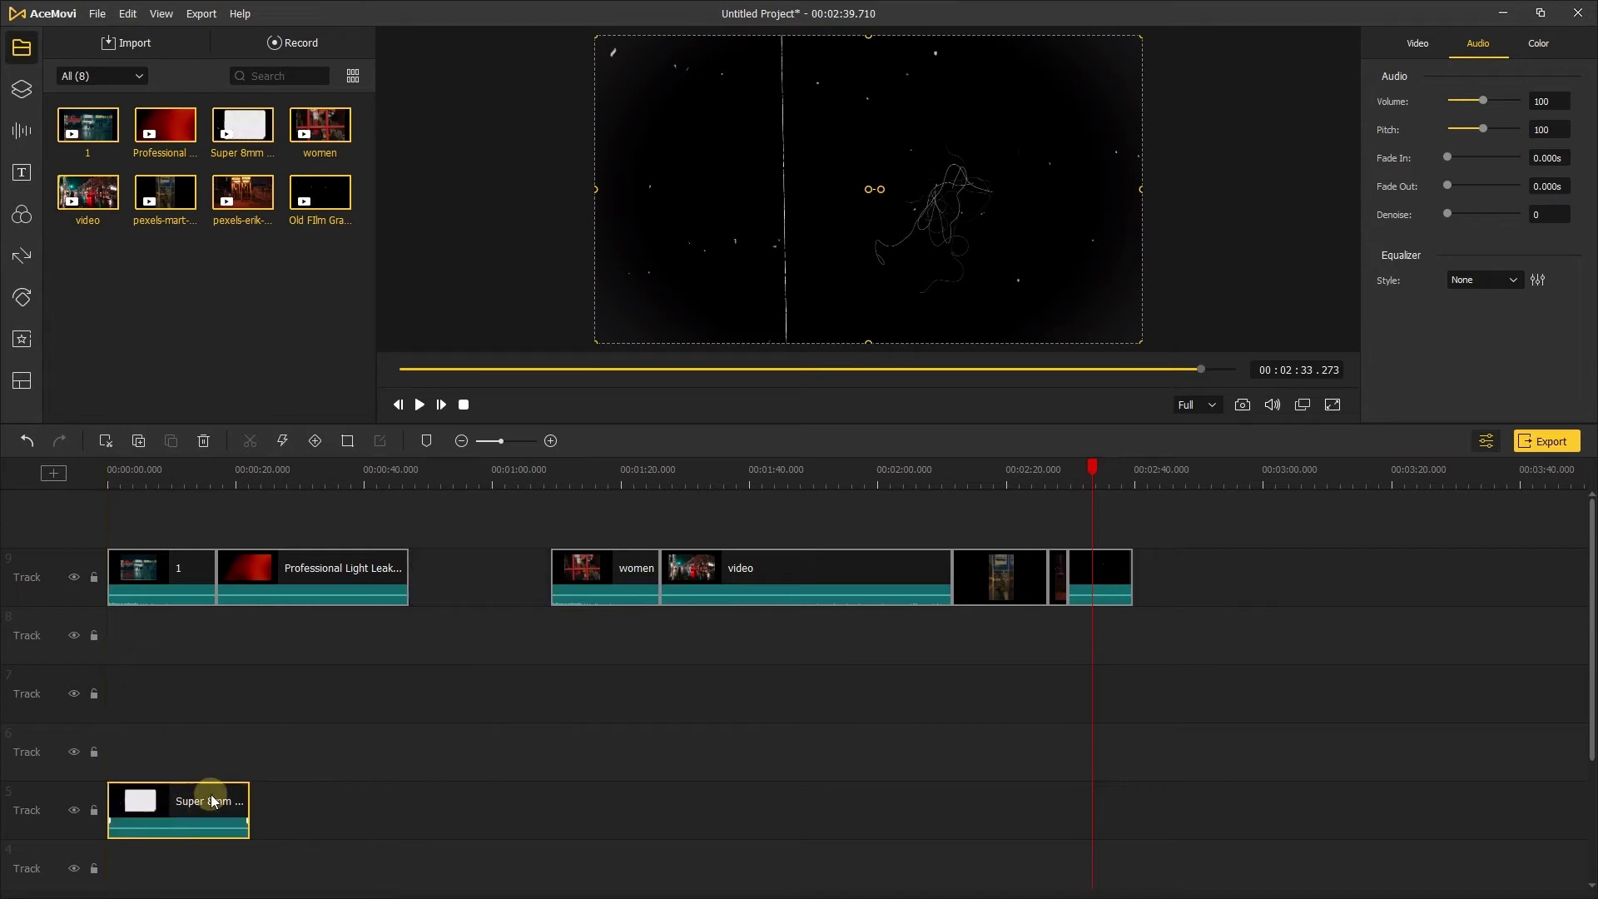
left_click(356, 574)
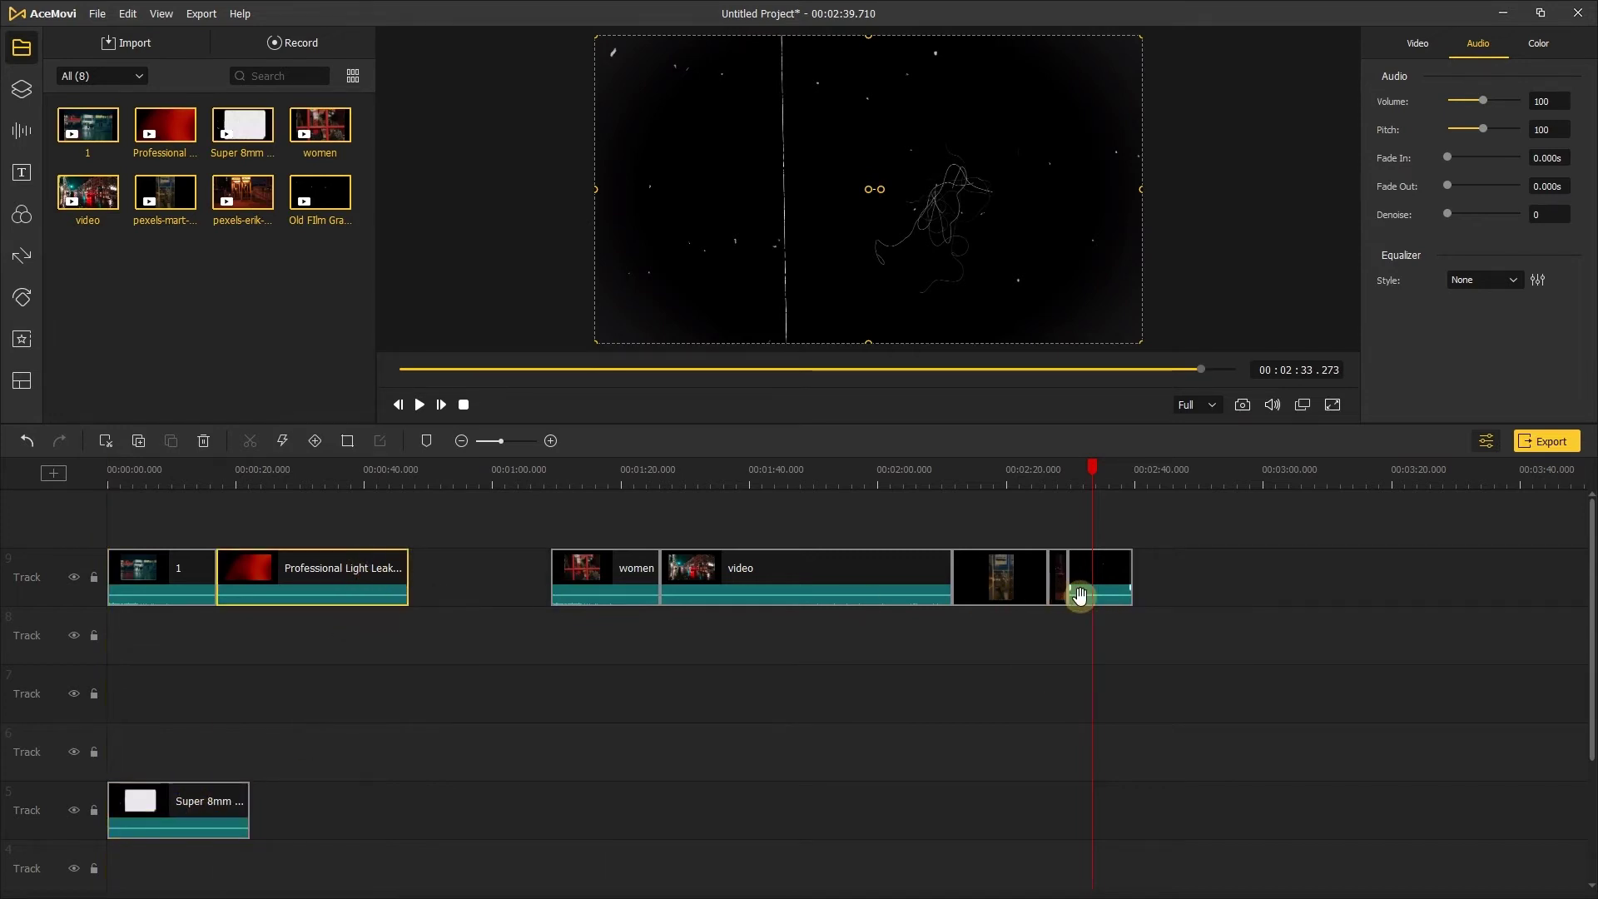
left_click(1098, 569, "ctrl")
left_click_drag(1099, 569, 186, 531)
left_click(202, 849)
left_click_drag(992, 580, 328, 588)
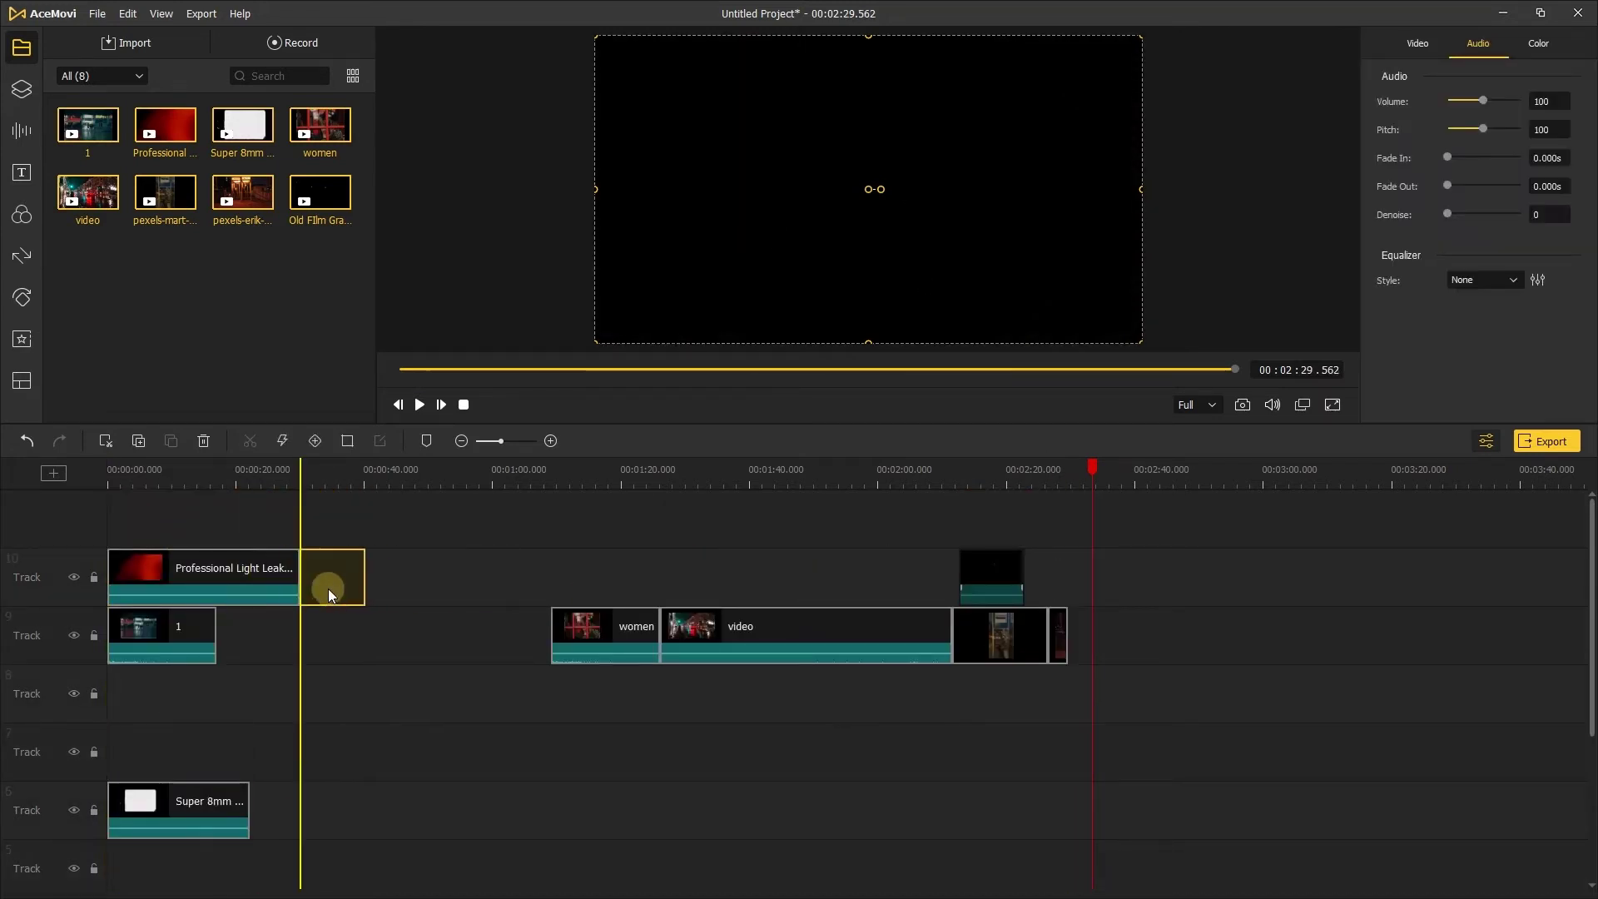
left_click_drag(1174, 646, 185, 749)
left_click_drag(456, 599, 283, 576)
left_click_drag(283, 576, 136, 692)
left_click(325, 632)
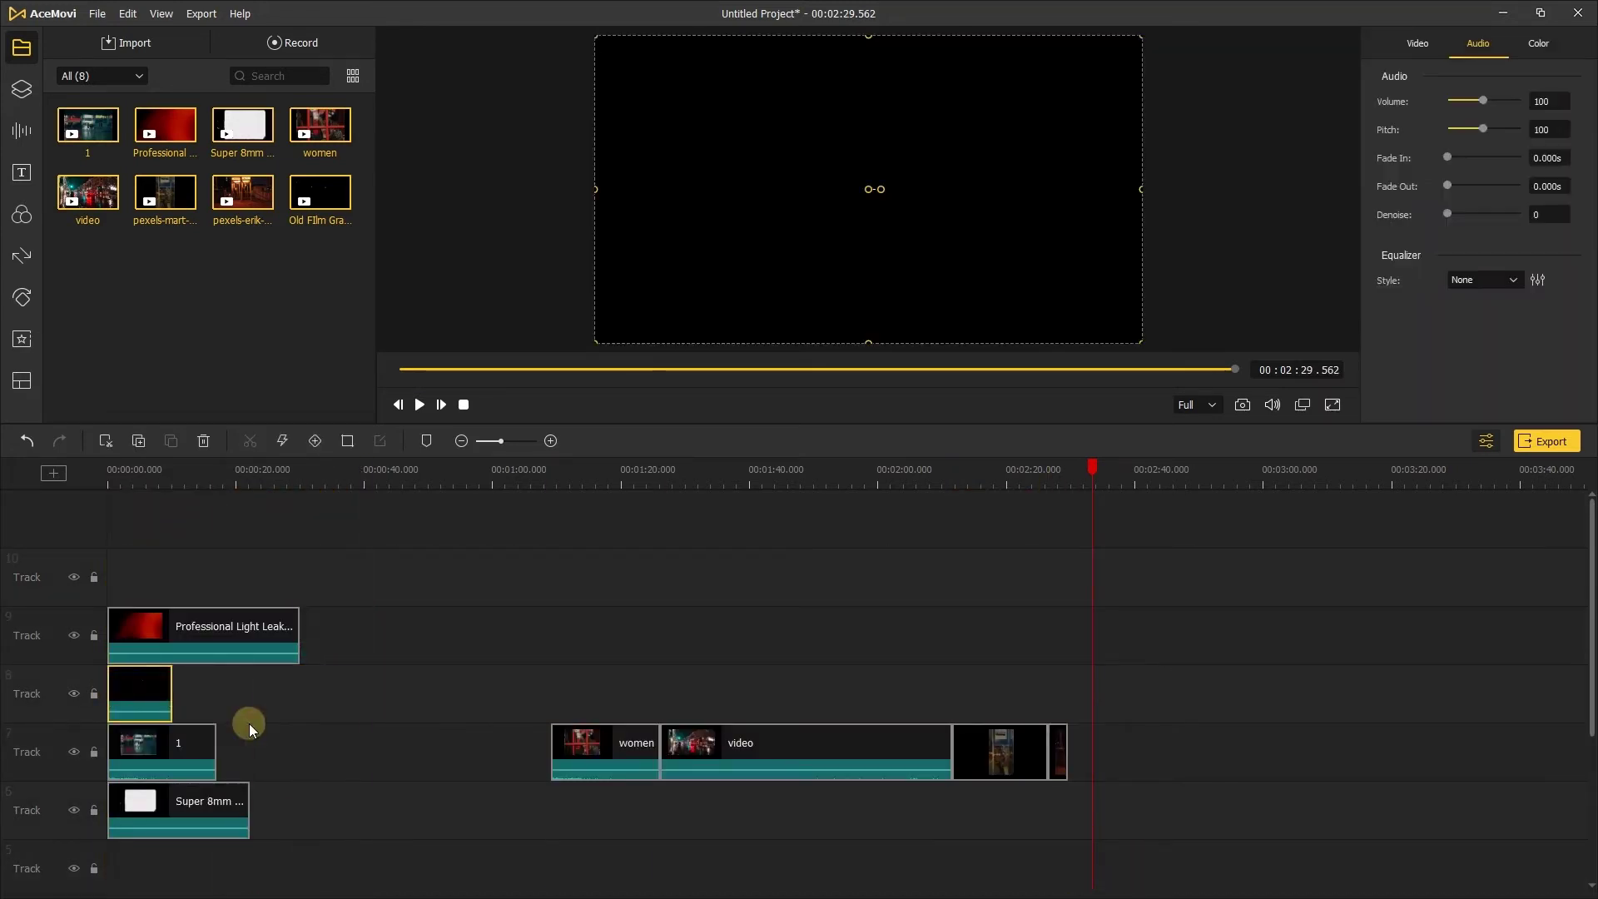
Step: Arrange the five trimmed footage clips back to back on one track, matching the three overlays at about 10.1 s long
scroll(248, 722, "down", 1)
left_click_drag(355, 477, 435, 476)
left_click_drag(1423, 699, 782, 741)
left_click_drag(782, 740, 340, 739)
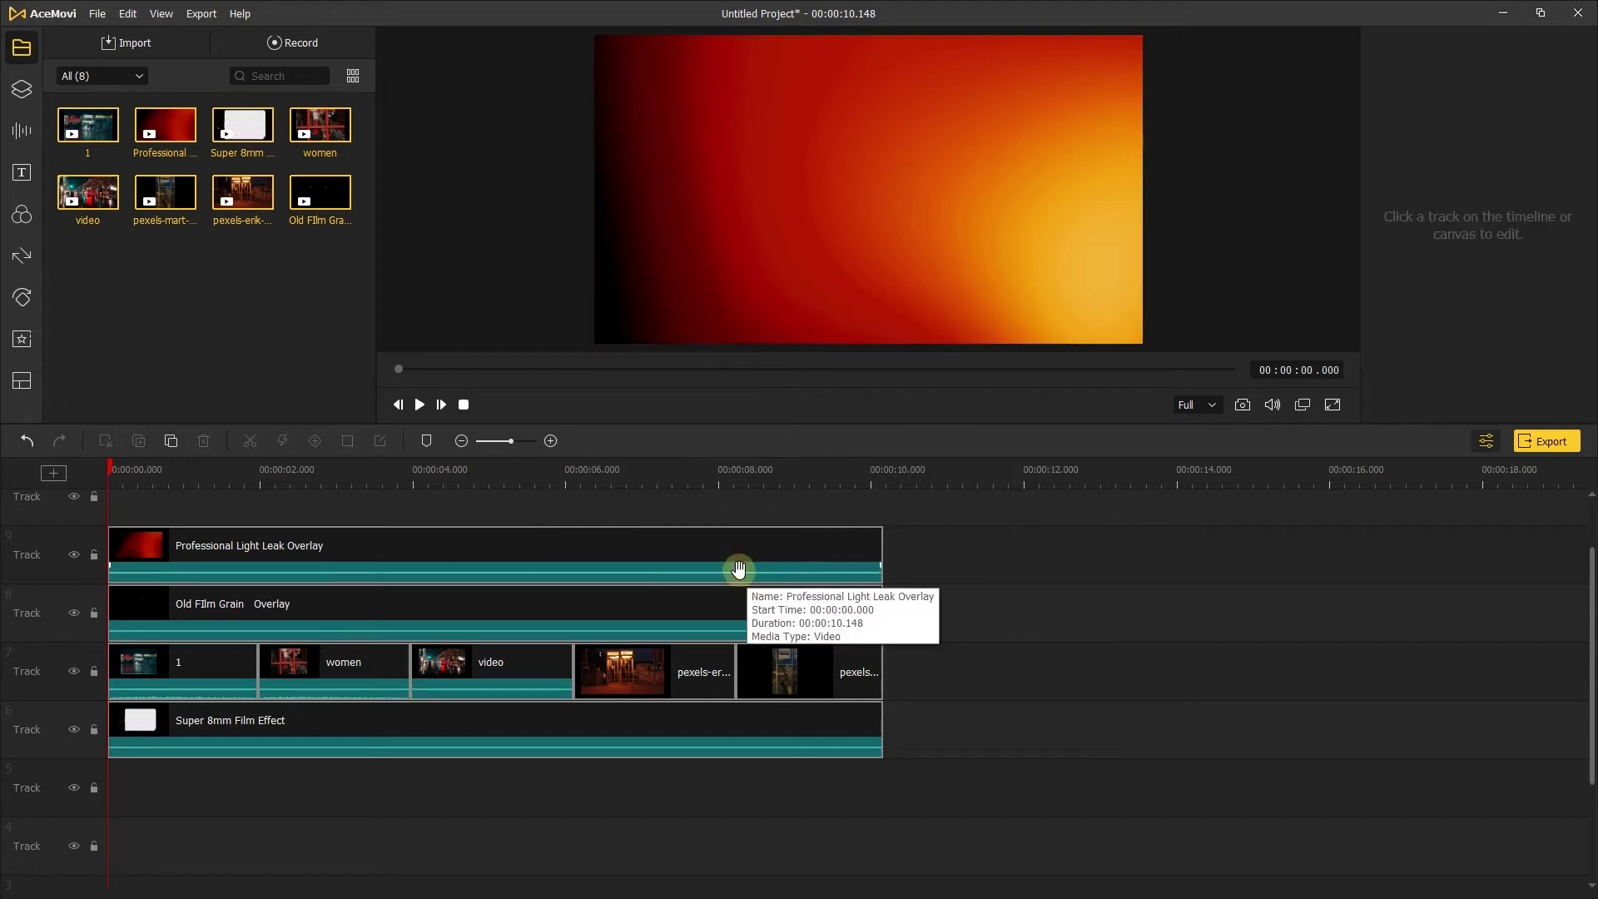
Step: Set the blending mode of the Professional Light Leak Overlay clip to Lighten
left_click(726, 561)
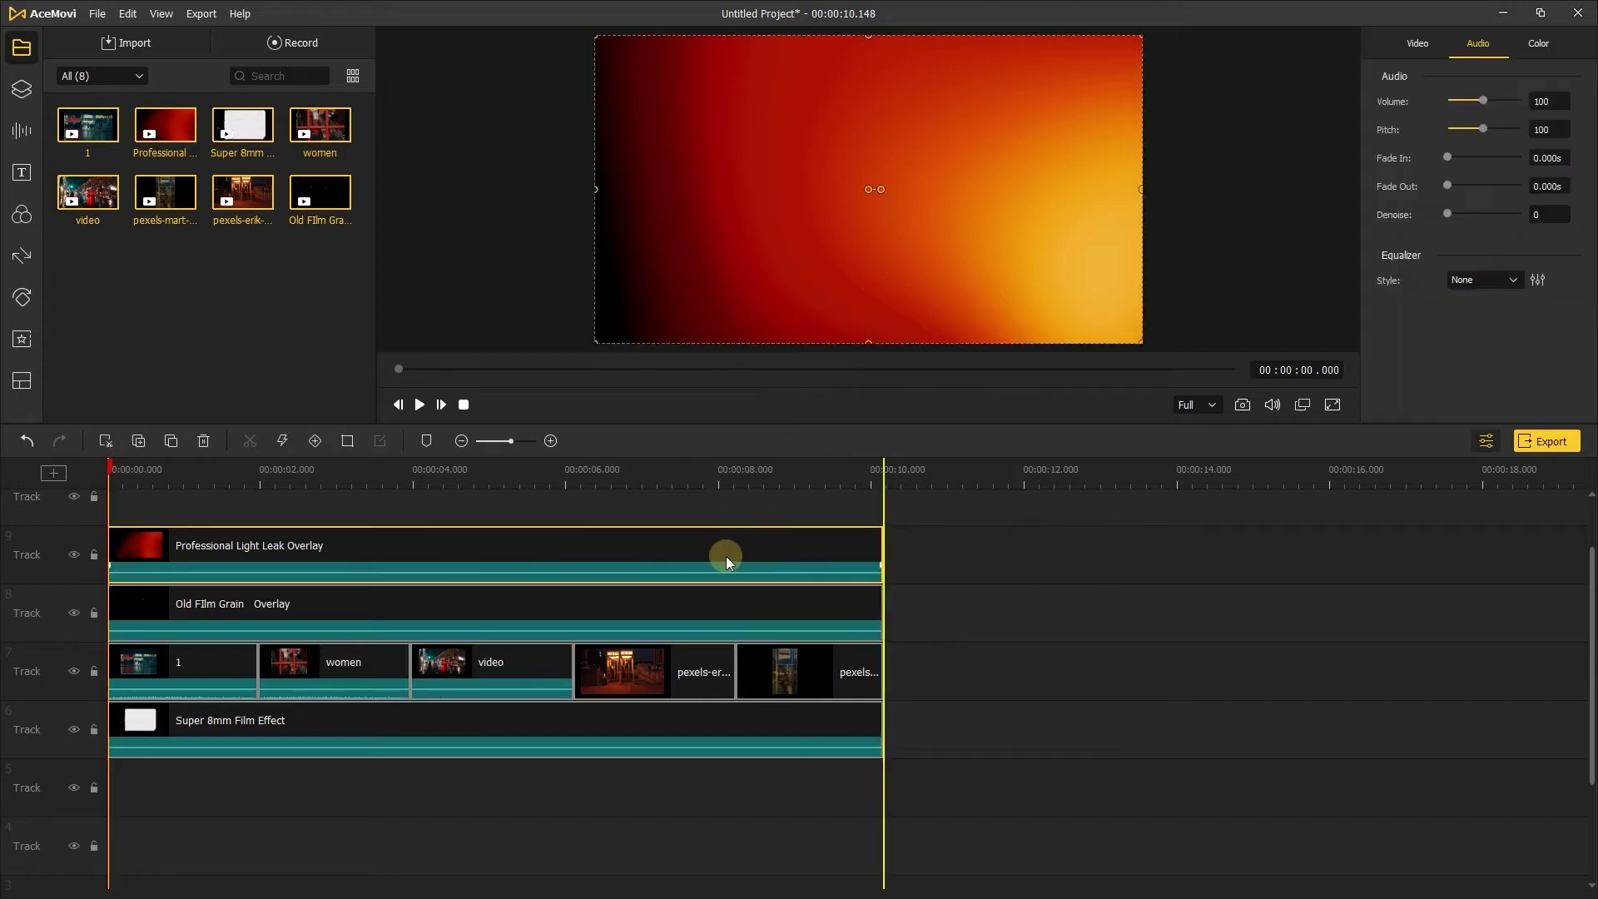
left_click(1416, 47)
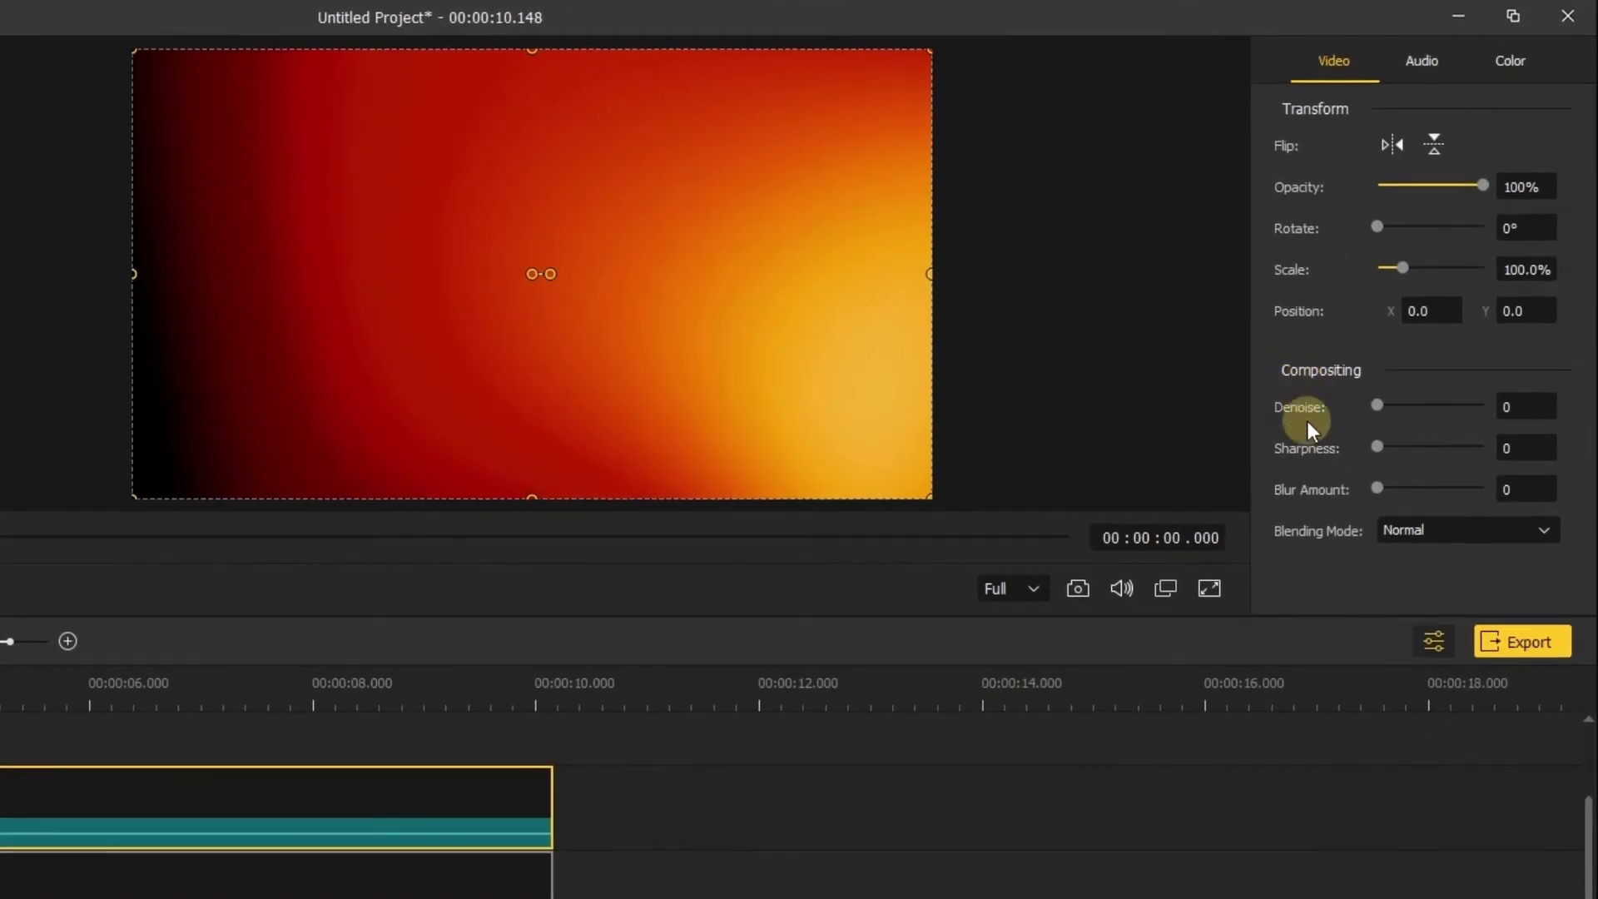
left_click(1396, 531)
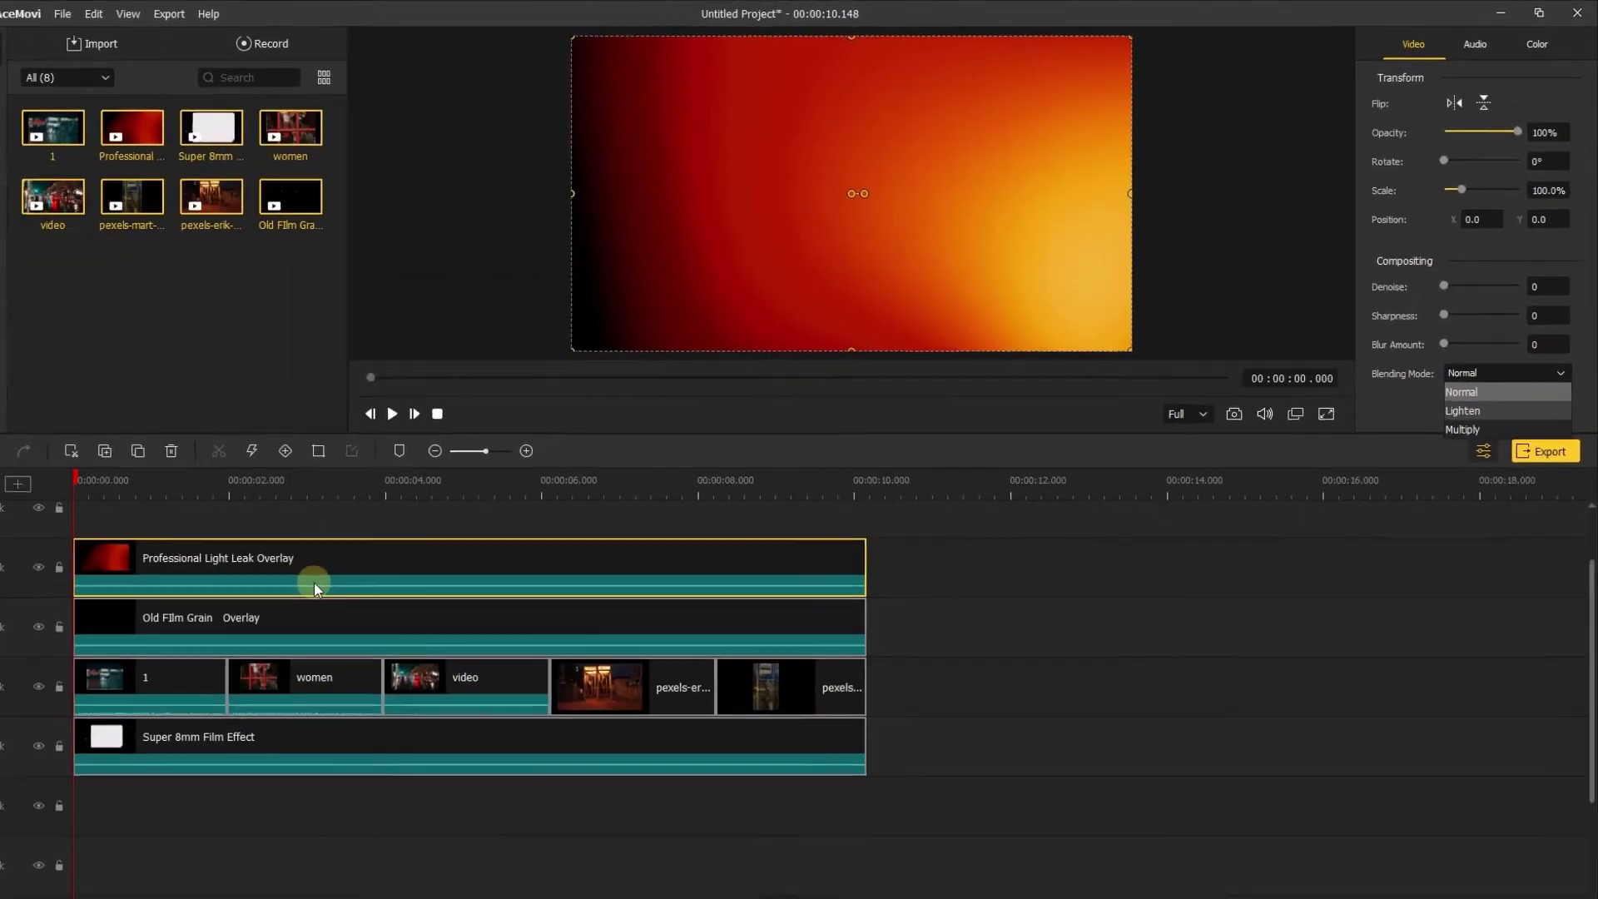
left_click(1468, 402)
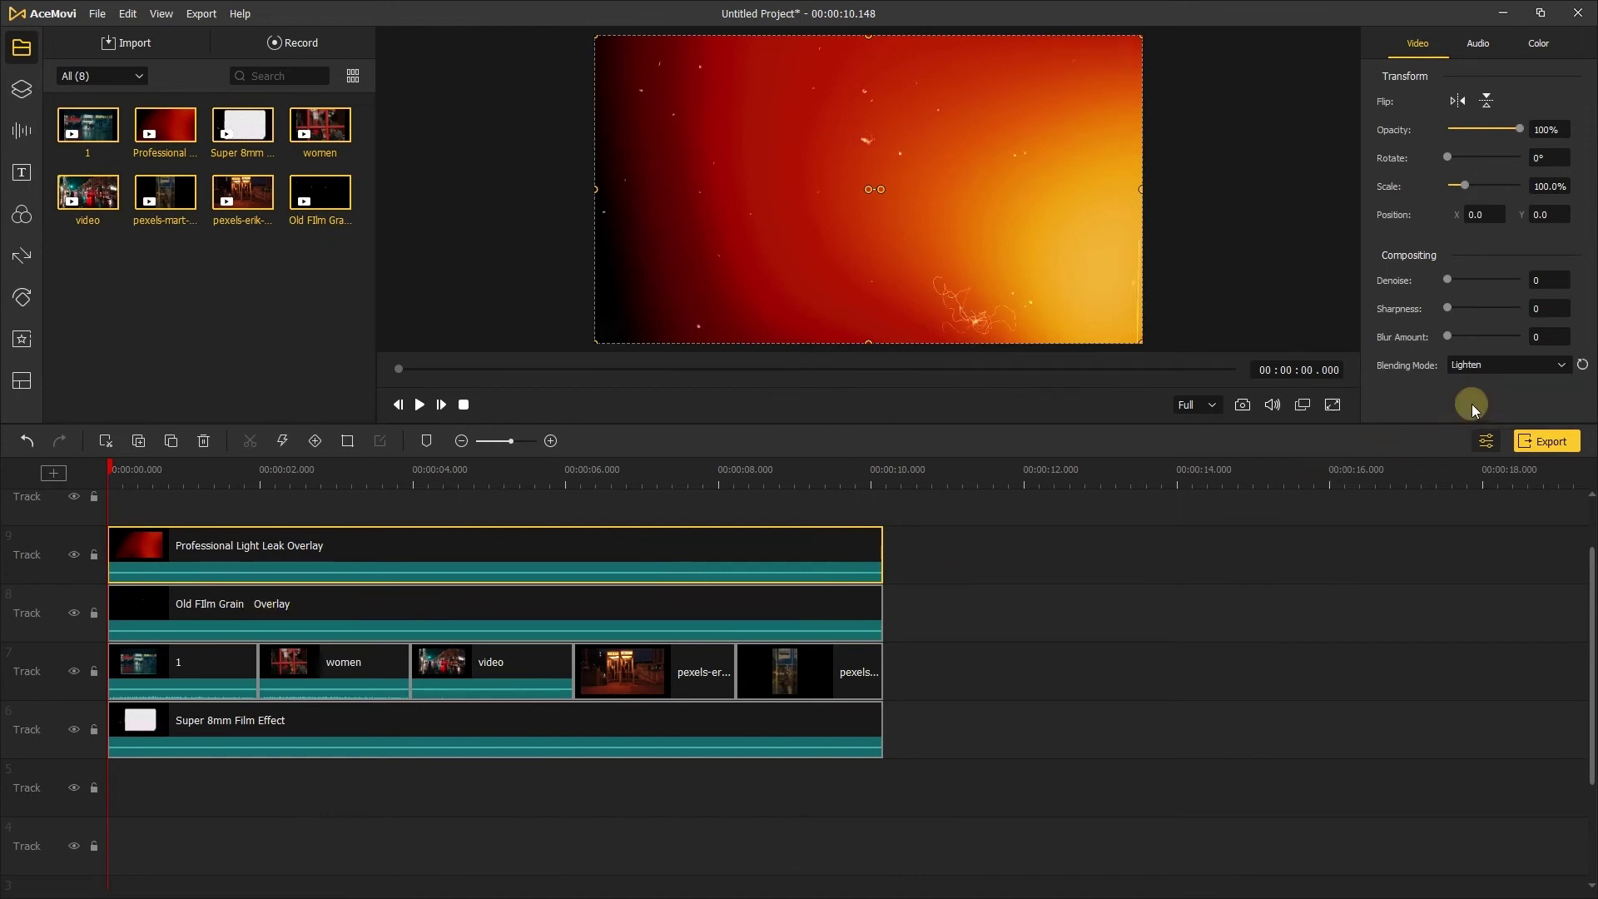
Step: Set the blending mode of the Old Film Grain Overlay clip to Lighten
left_click(813, 629)
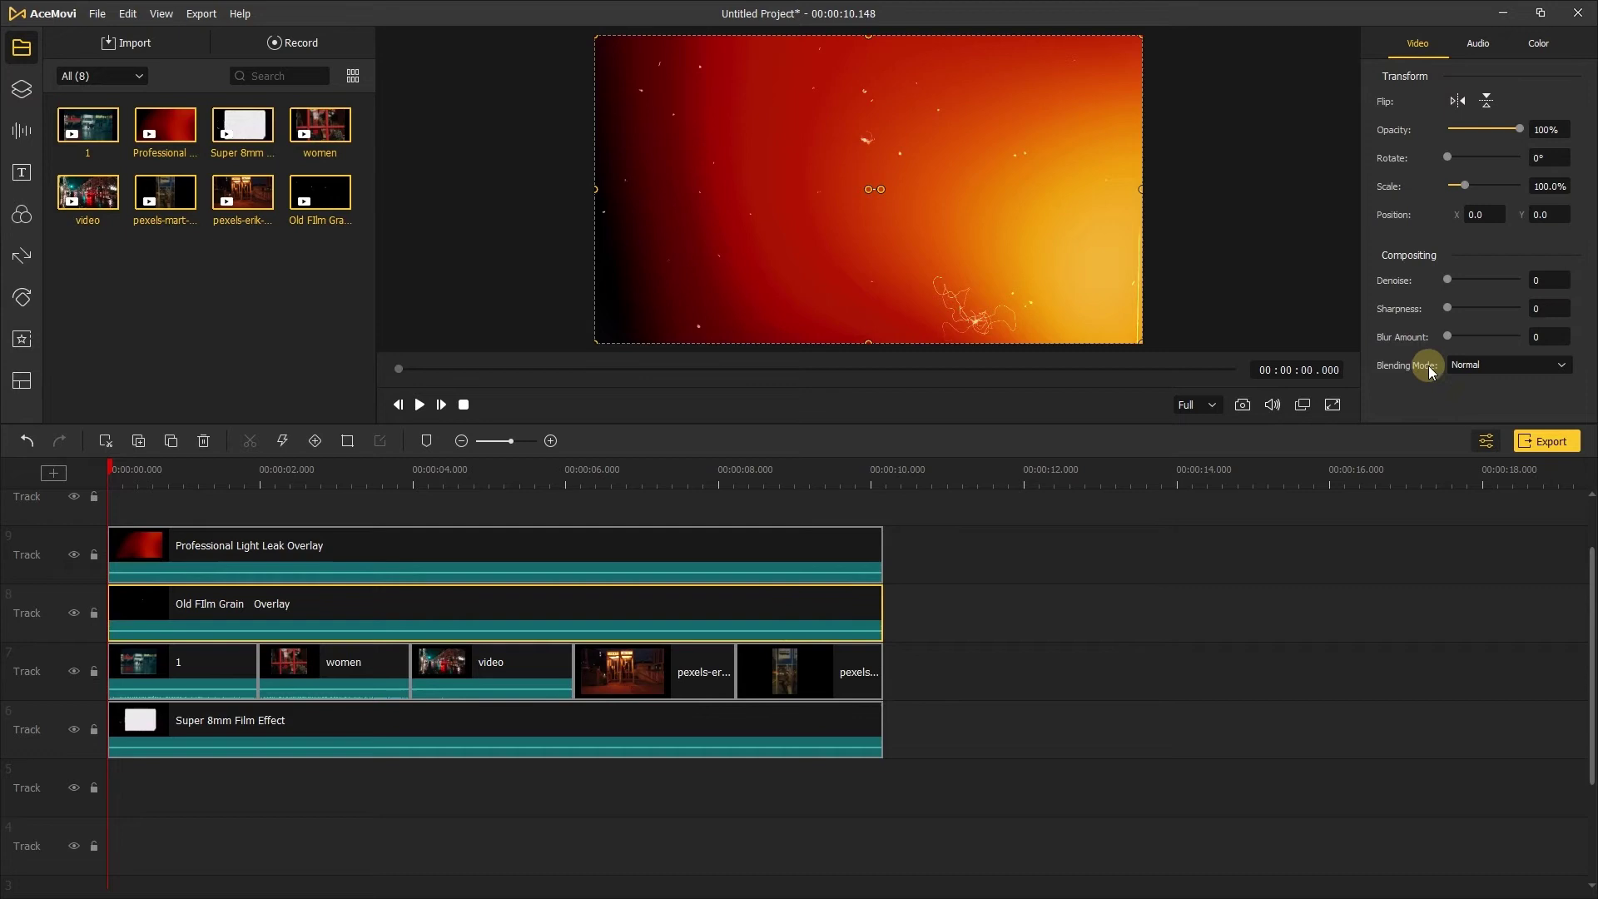
left_click(1488, 368)
left_click(1467, 403)
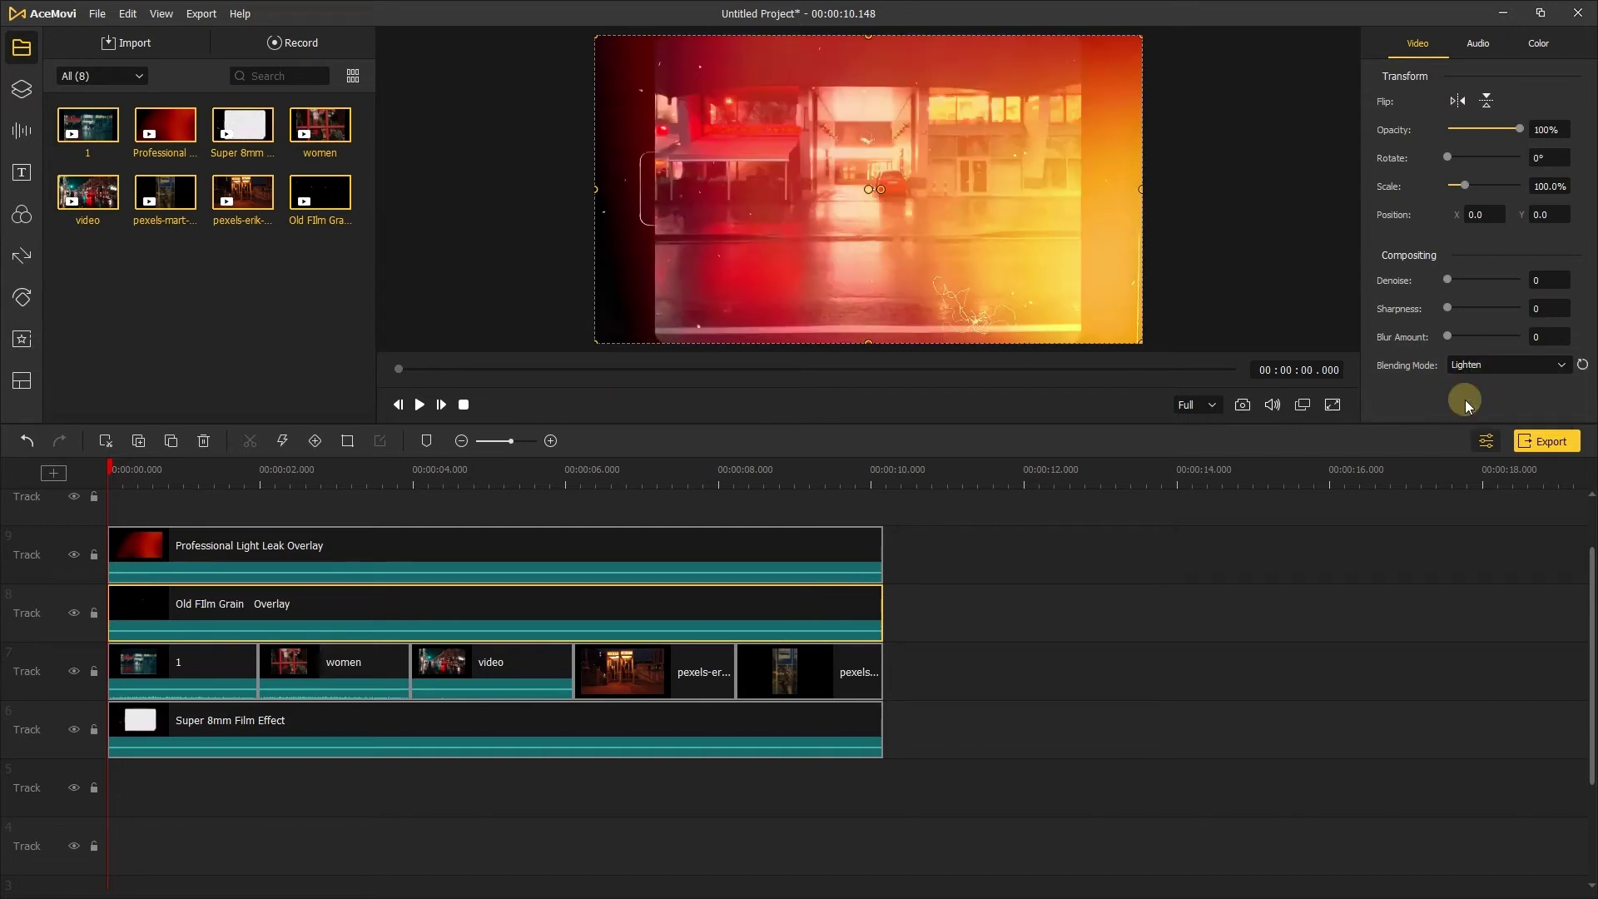
Step: Set the blending mode of footage clips 1 and women to Multiply
left_click(206, 668)
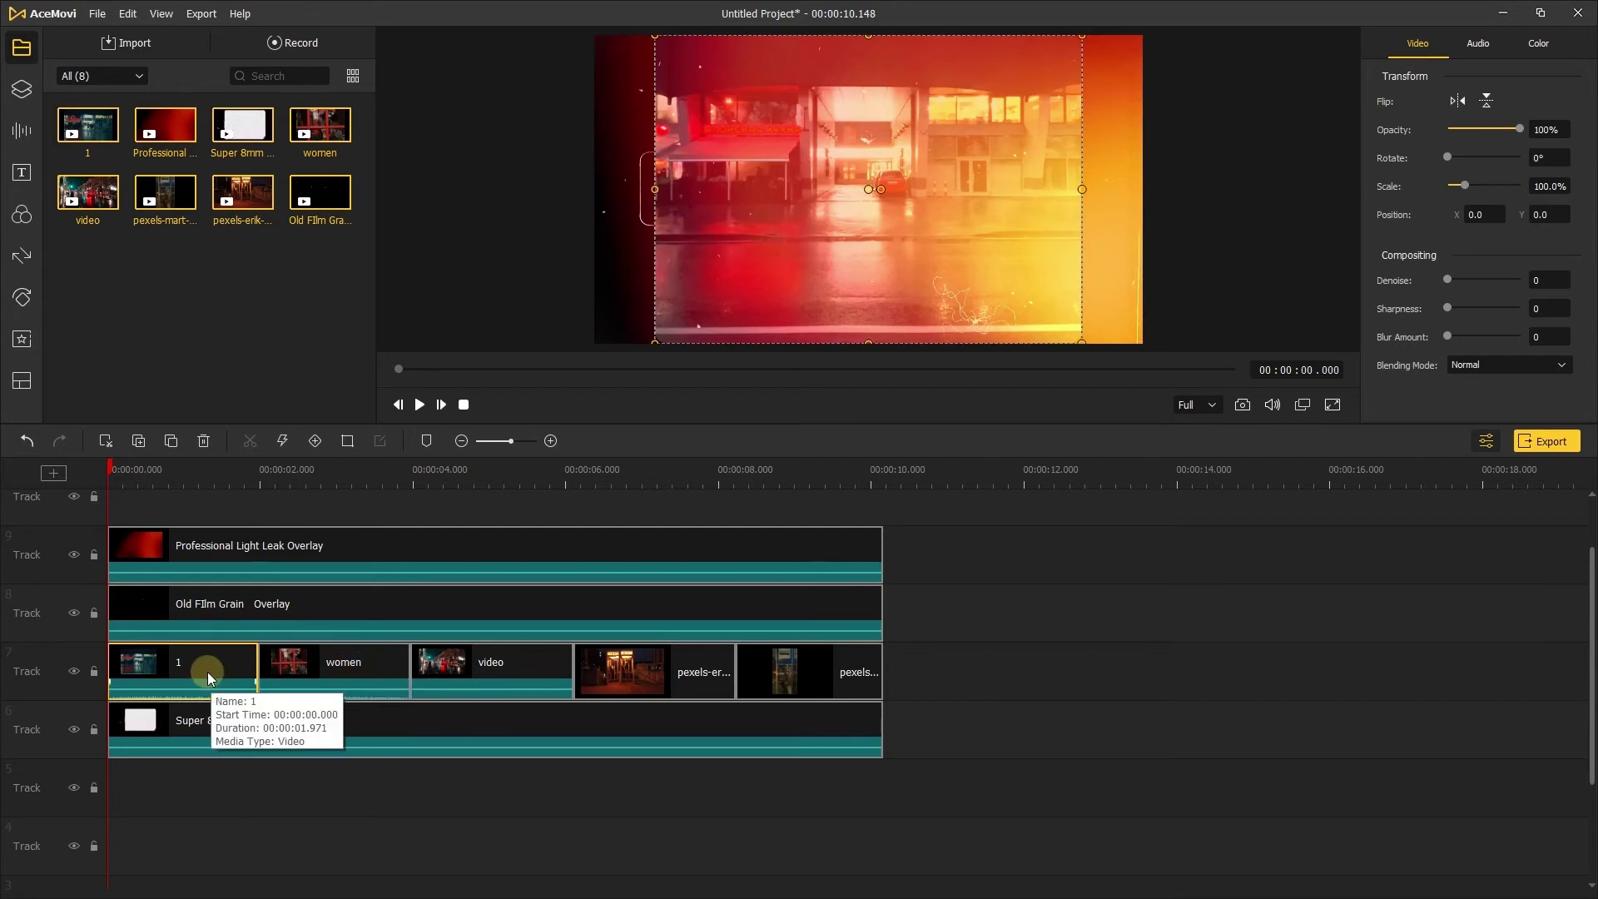
left_click(1470, 364)
left_click(1478, 422)
left_click(341, 682)
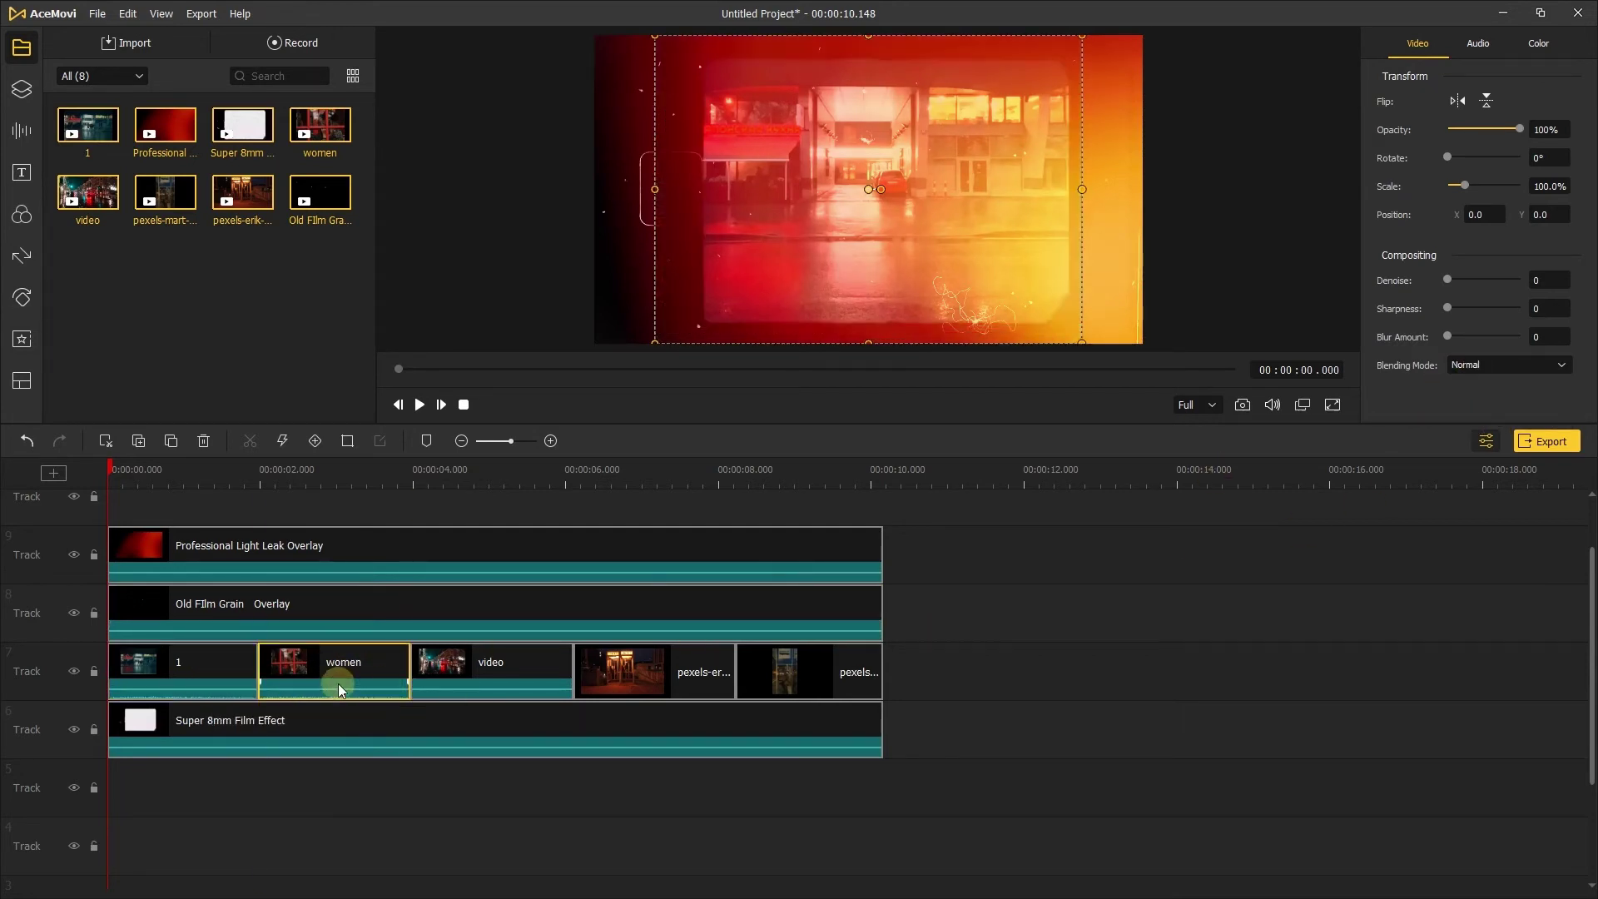
left_click(1480, 366)
left_click(1468, 421)
Step: Set the blending mode of the remaining footage clips, starting with the video clip, to Multiply
left_click(540, 658)
left_click(1475, 365)
left_click(1470, 421)
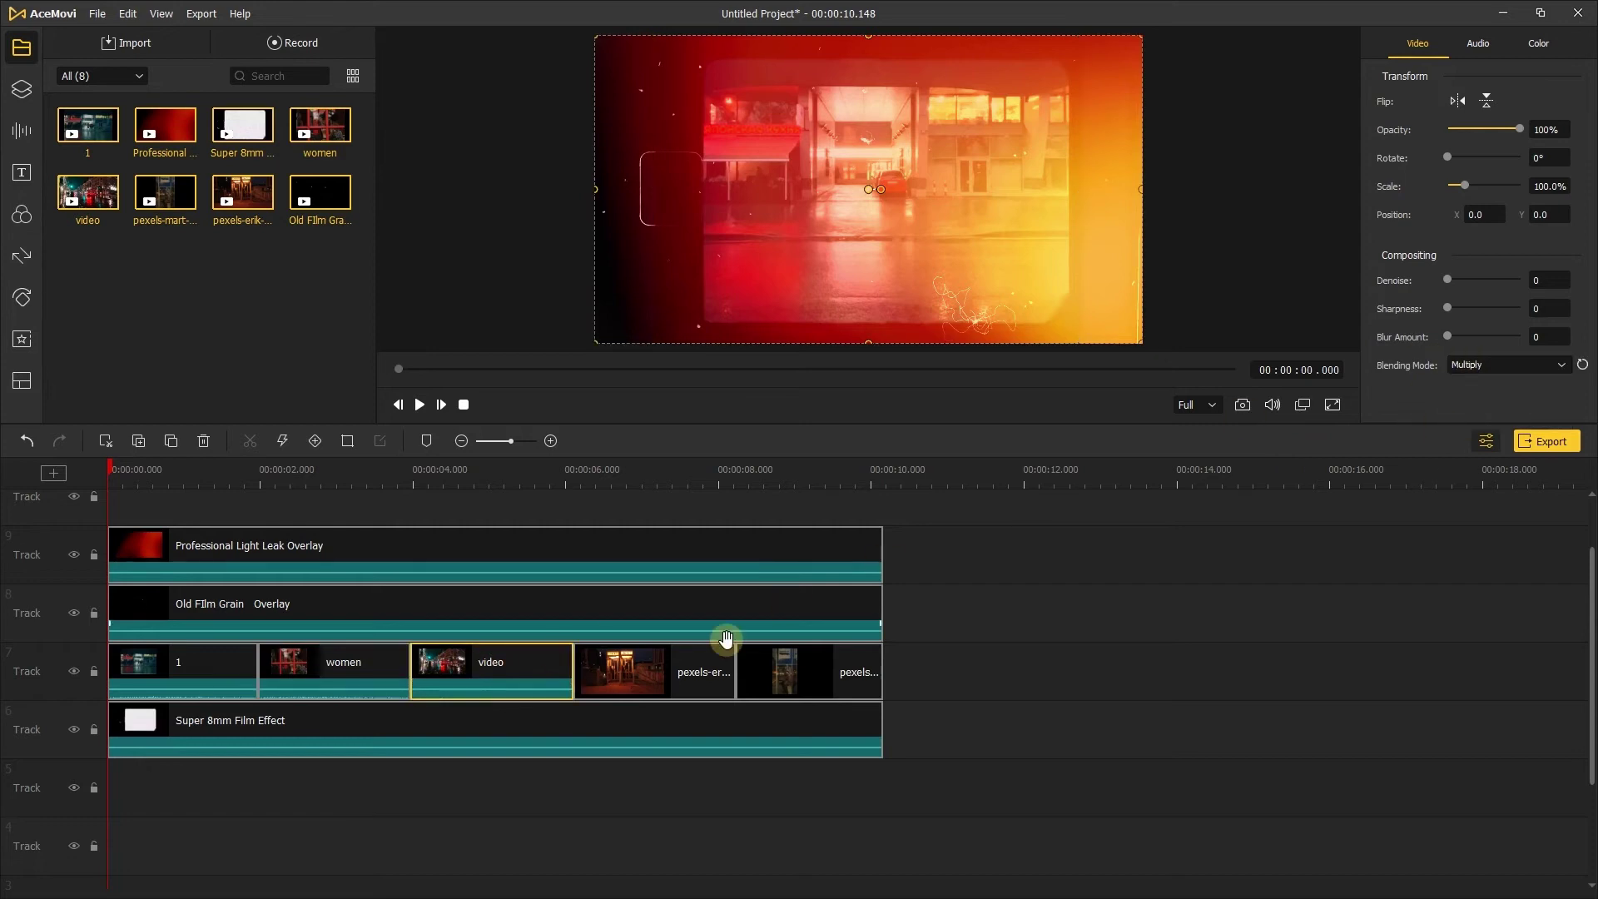
left_click(695, 664)
left_click(1479, 365)
left_click(1480, 421)
left_click(832, 667)
Step: With the overlay tracks locked, reposition clip 1 inside the film frame at about 1.25 s, to about X 68.1
left_click(204, 676)
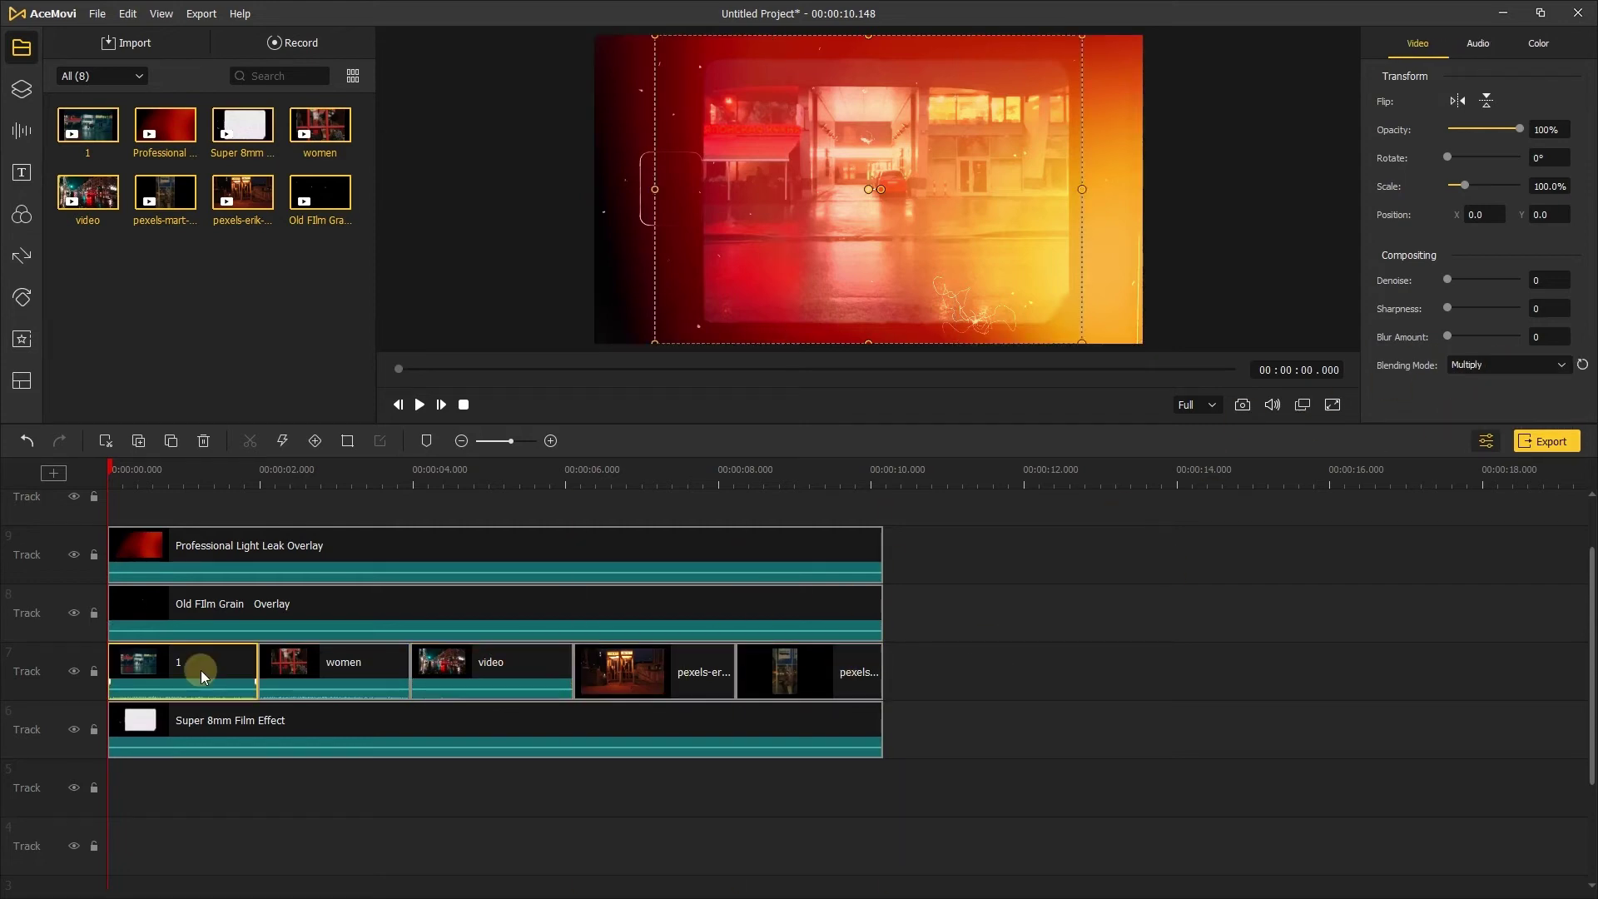
left_click_drag(113, 464, 145, 476)
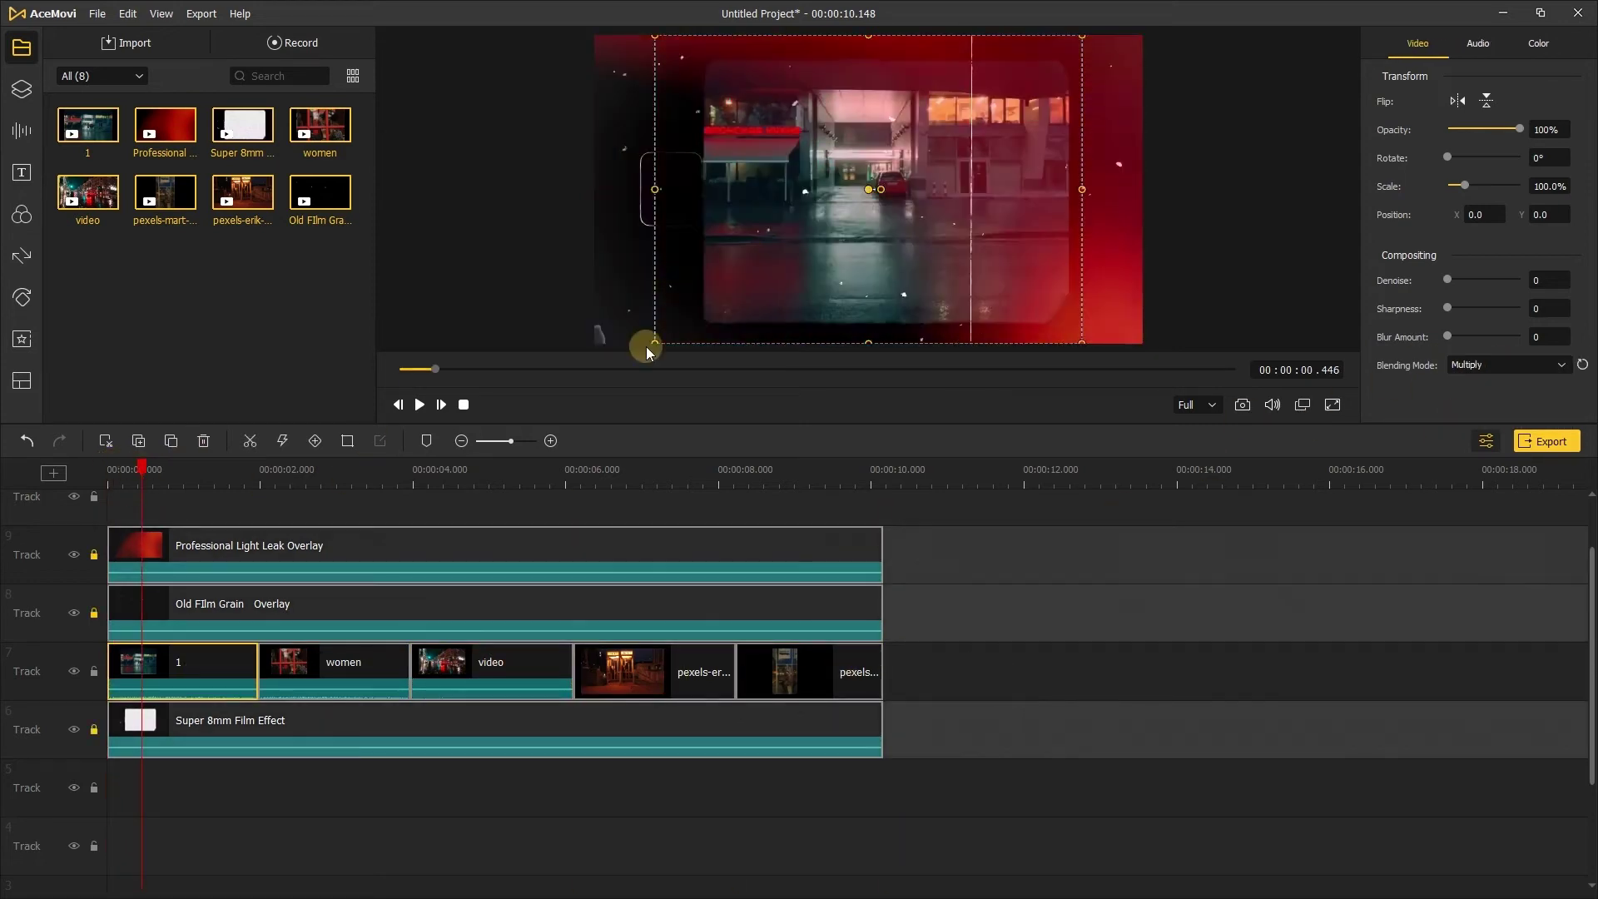
left_click_drag(772, 221, 874, 249)
left_click_drag(920, 163, 897, 172)
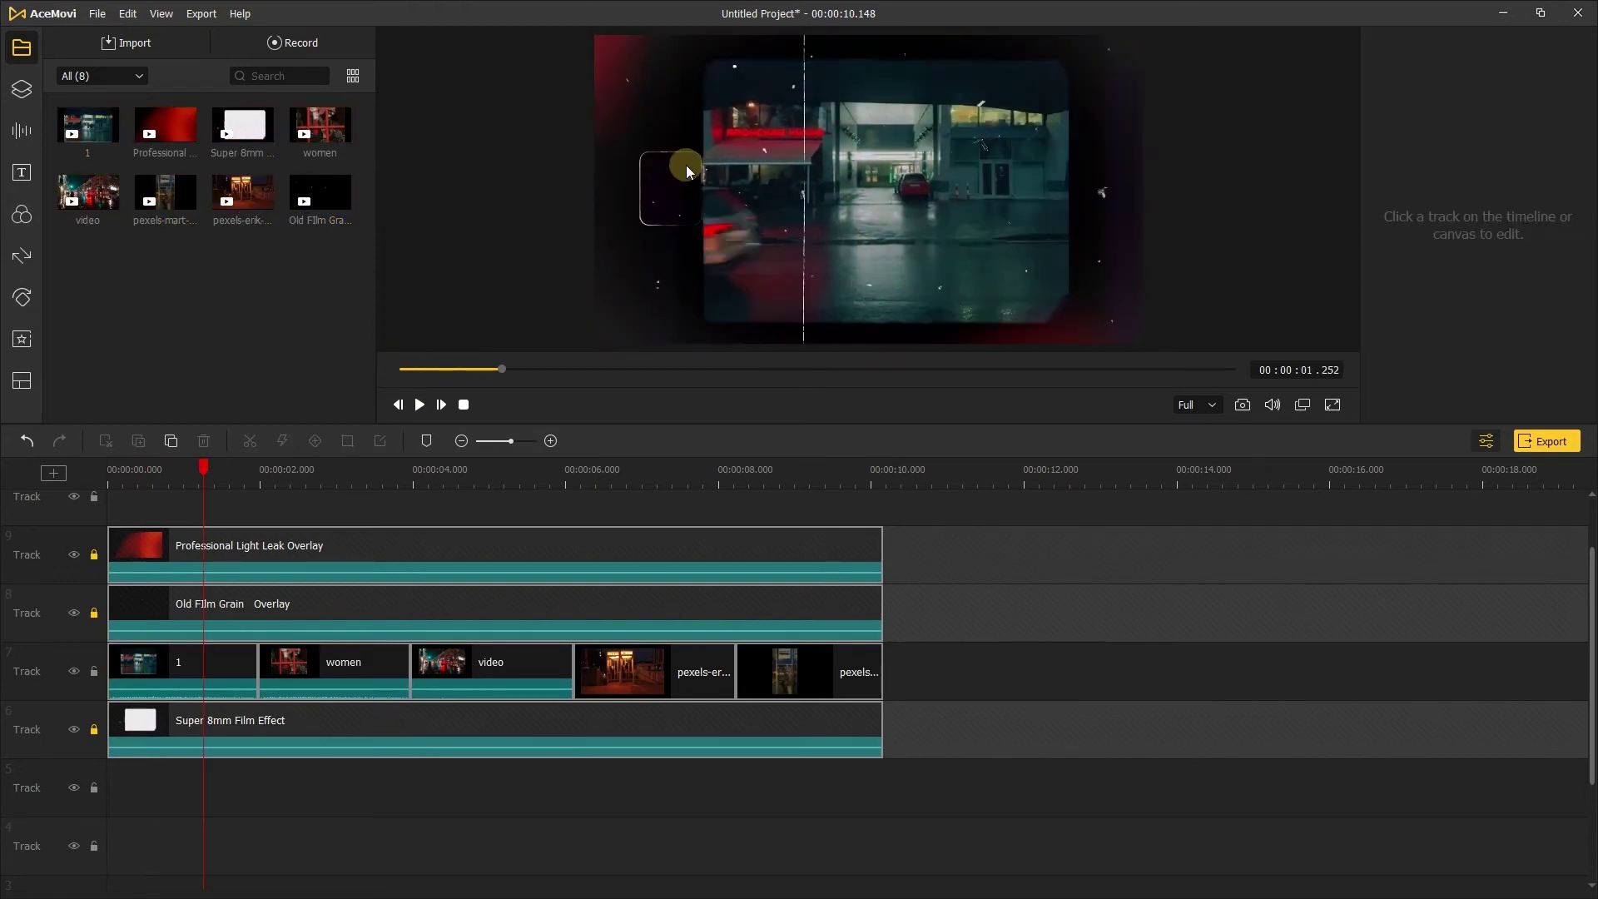
left_click(757, 214)
left_click_drag(757, 214, 744, 217)
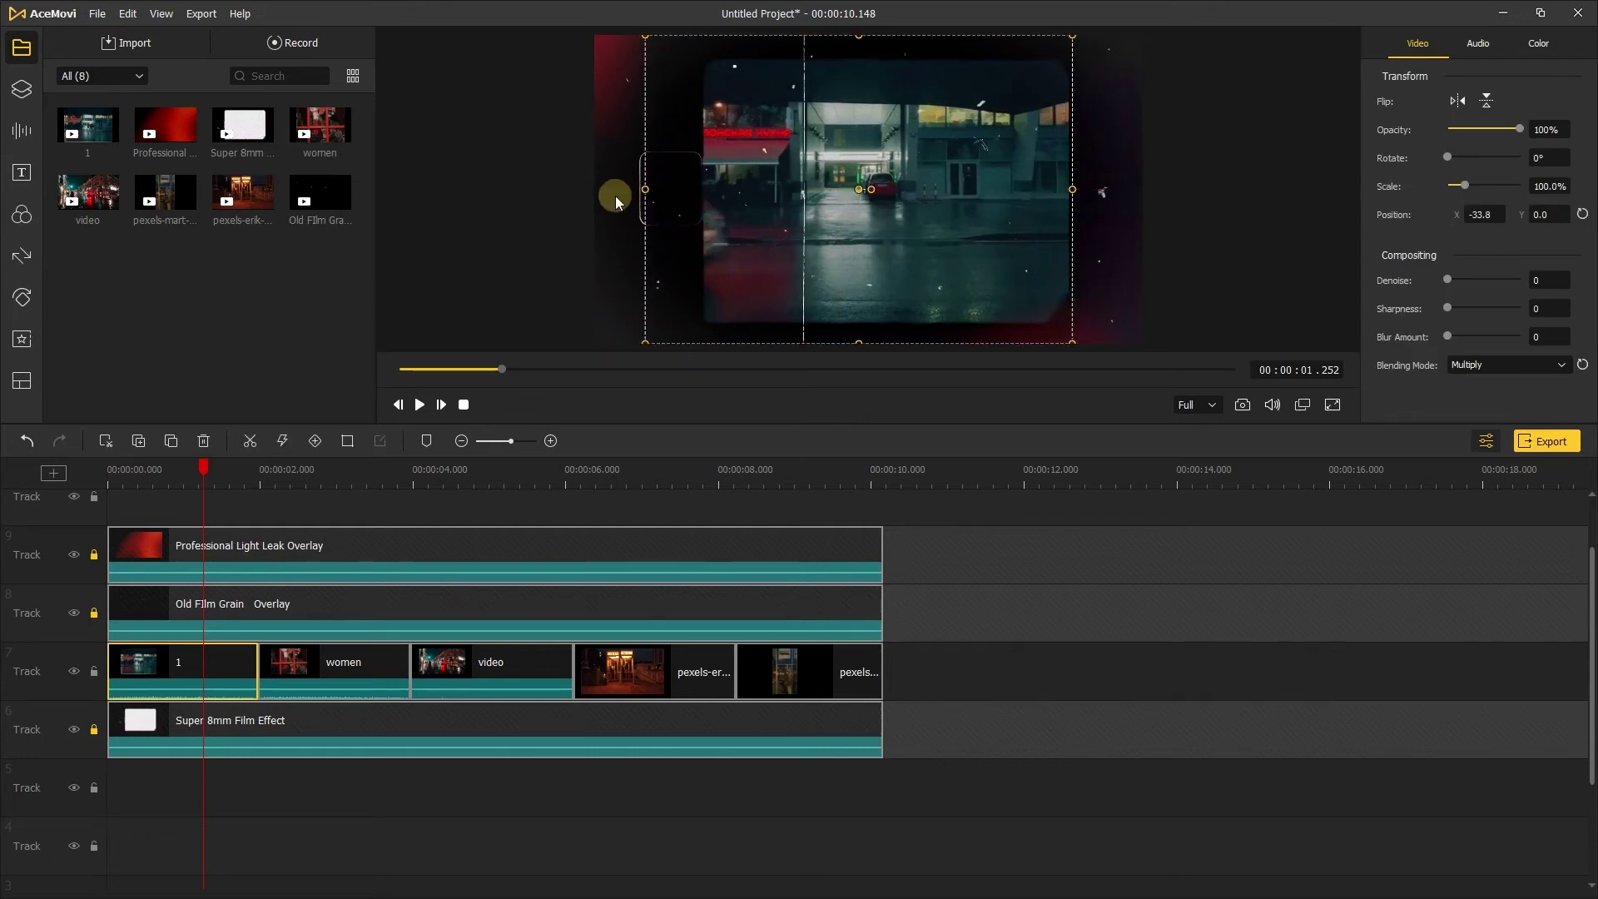
left_click(406, 510)
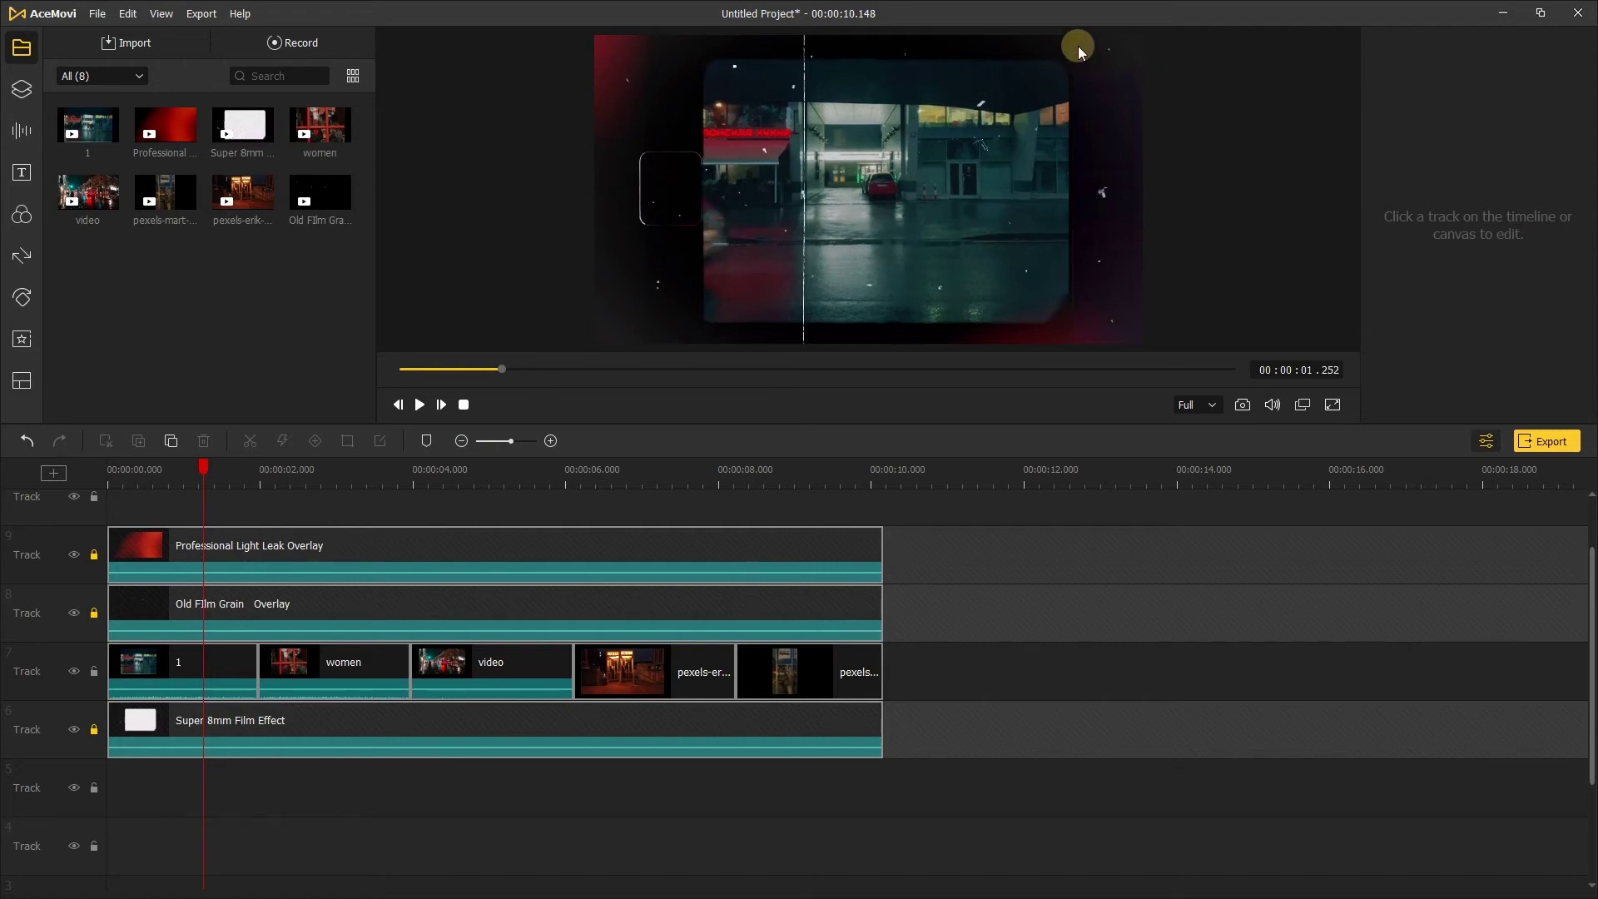
left_click_drag(836, 304, 1017, 229)
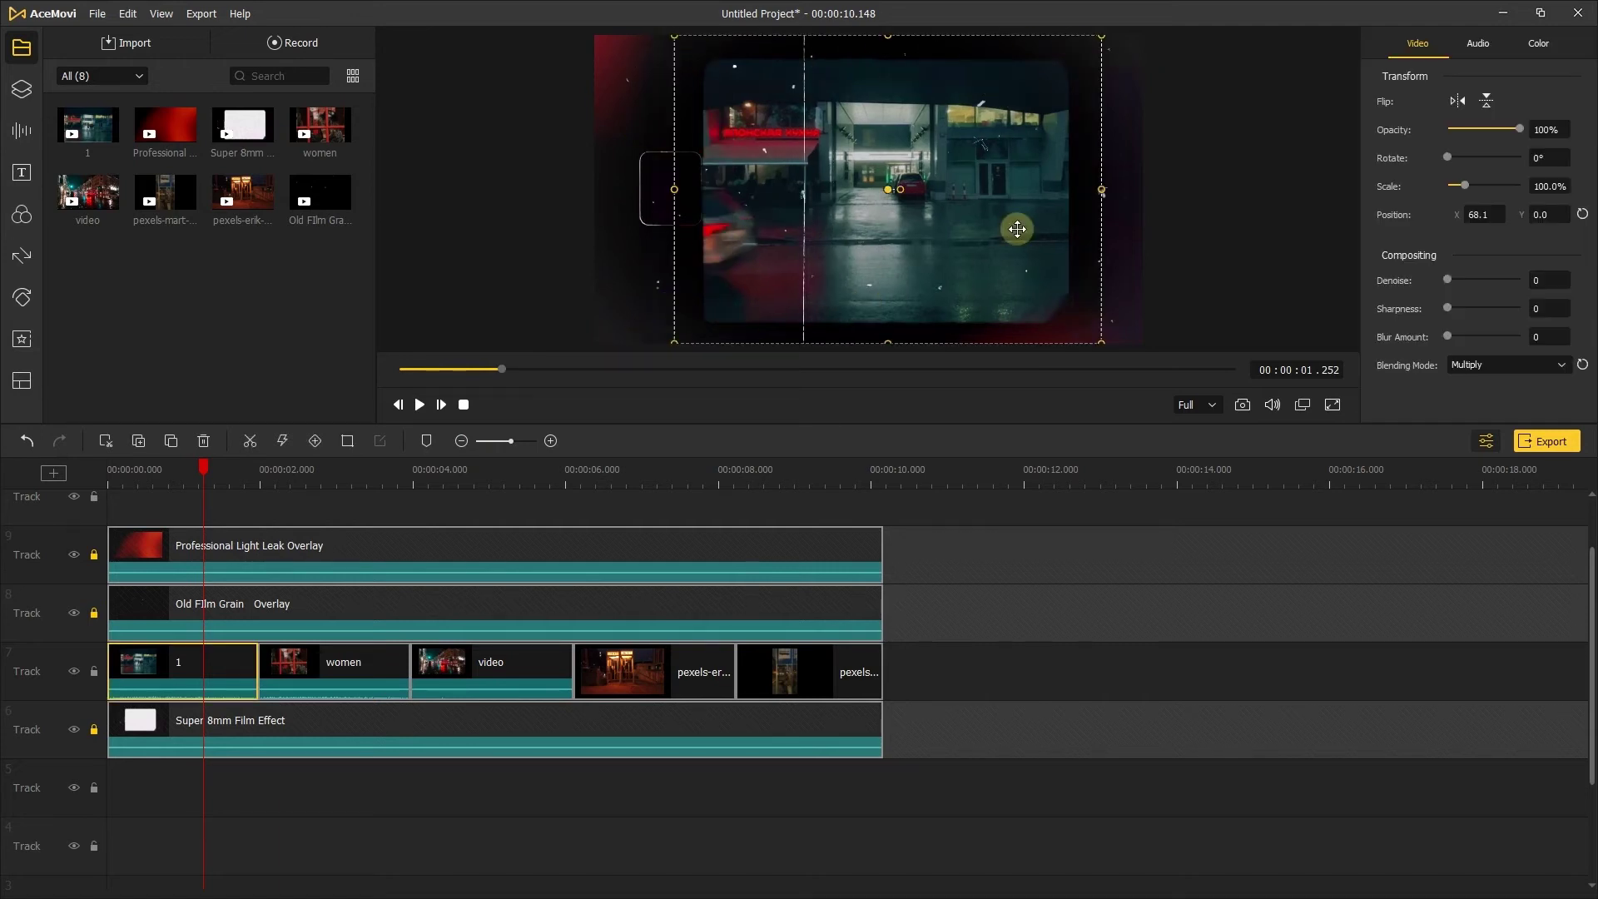
Step: Scale clip 1 to 86% and adjust its position to X 63.0, Y 2.0 to fit the film frame
left_click_drag(1466, 187, 1466, 185)
left_click_drag(1565, 187, 1507, 190)
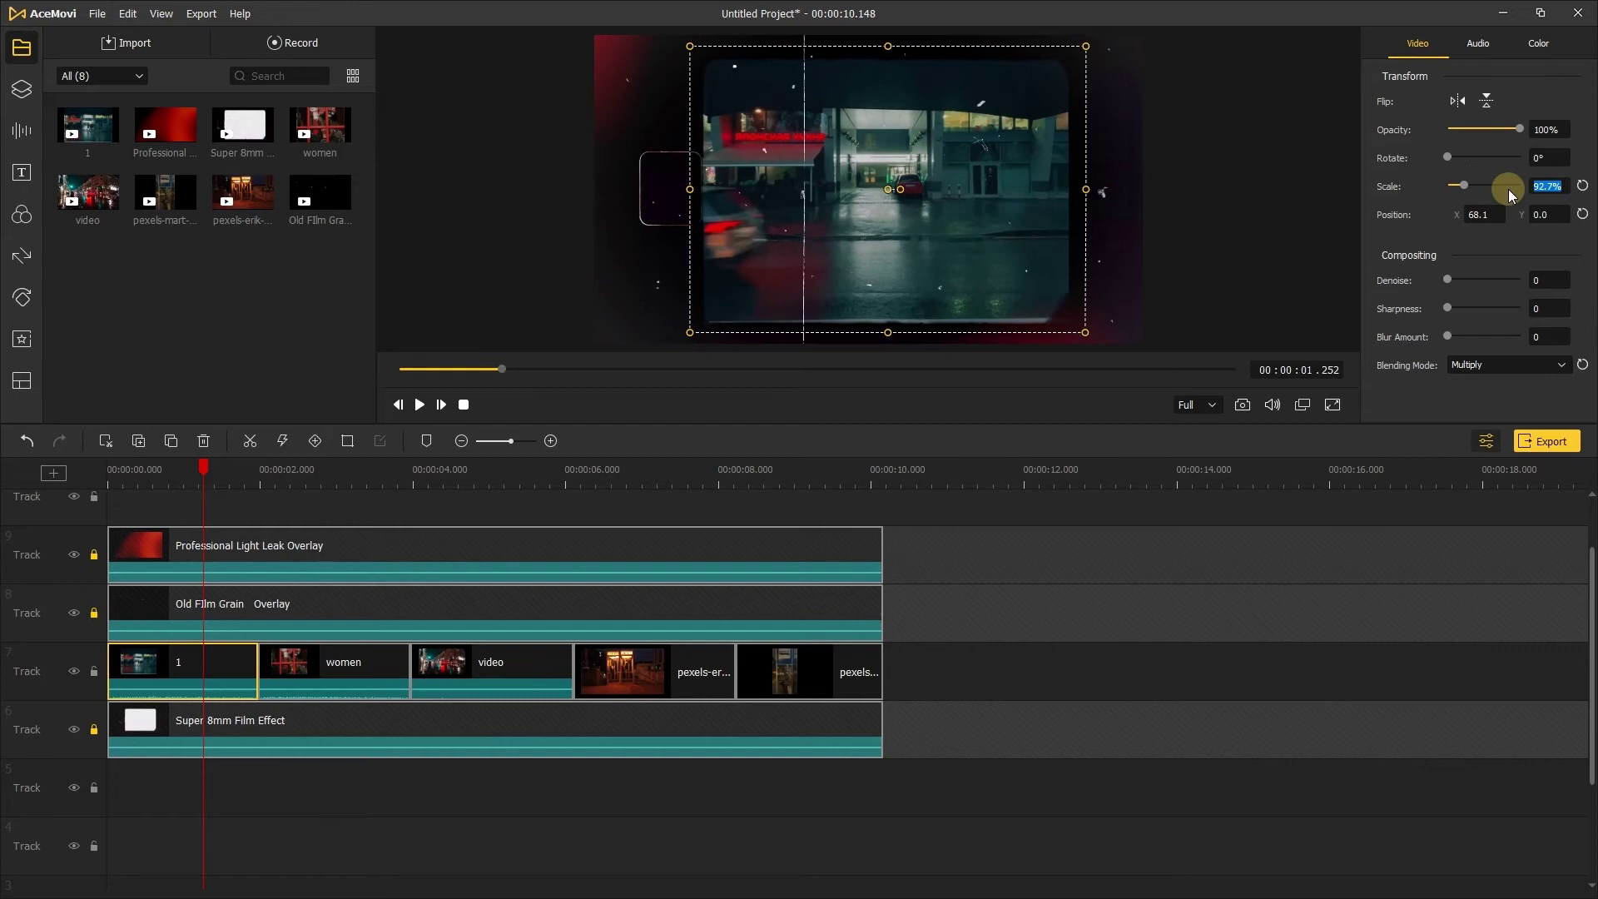
type("86")
left_click(761, 290)
left_click(486, 511)
left_click(802, 284)
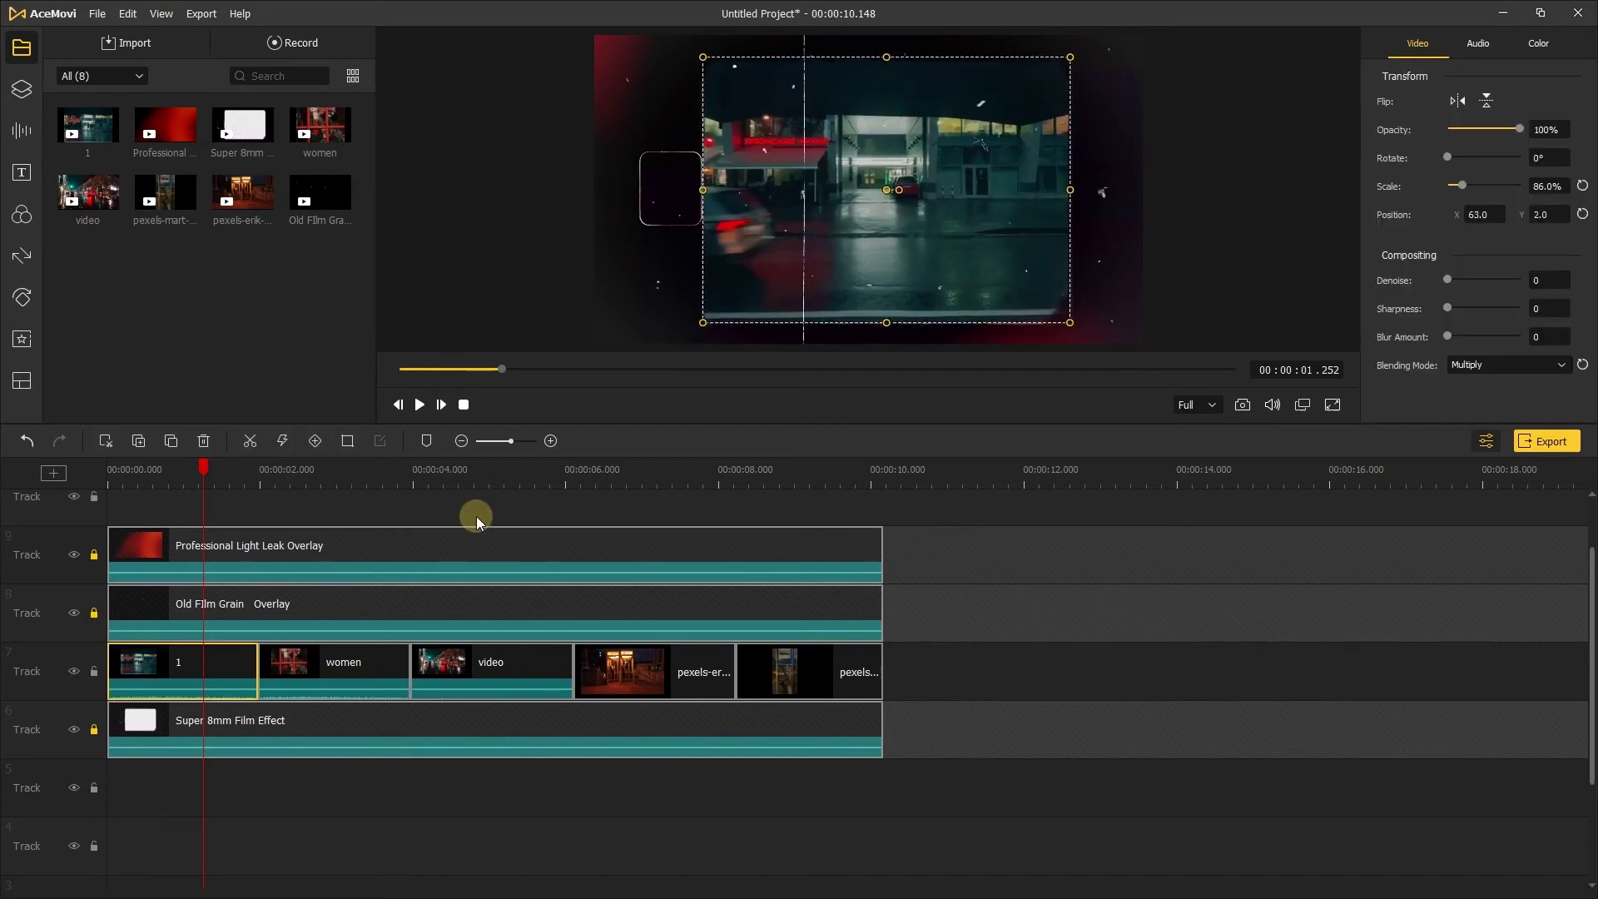
left_click(477, 518)
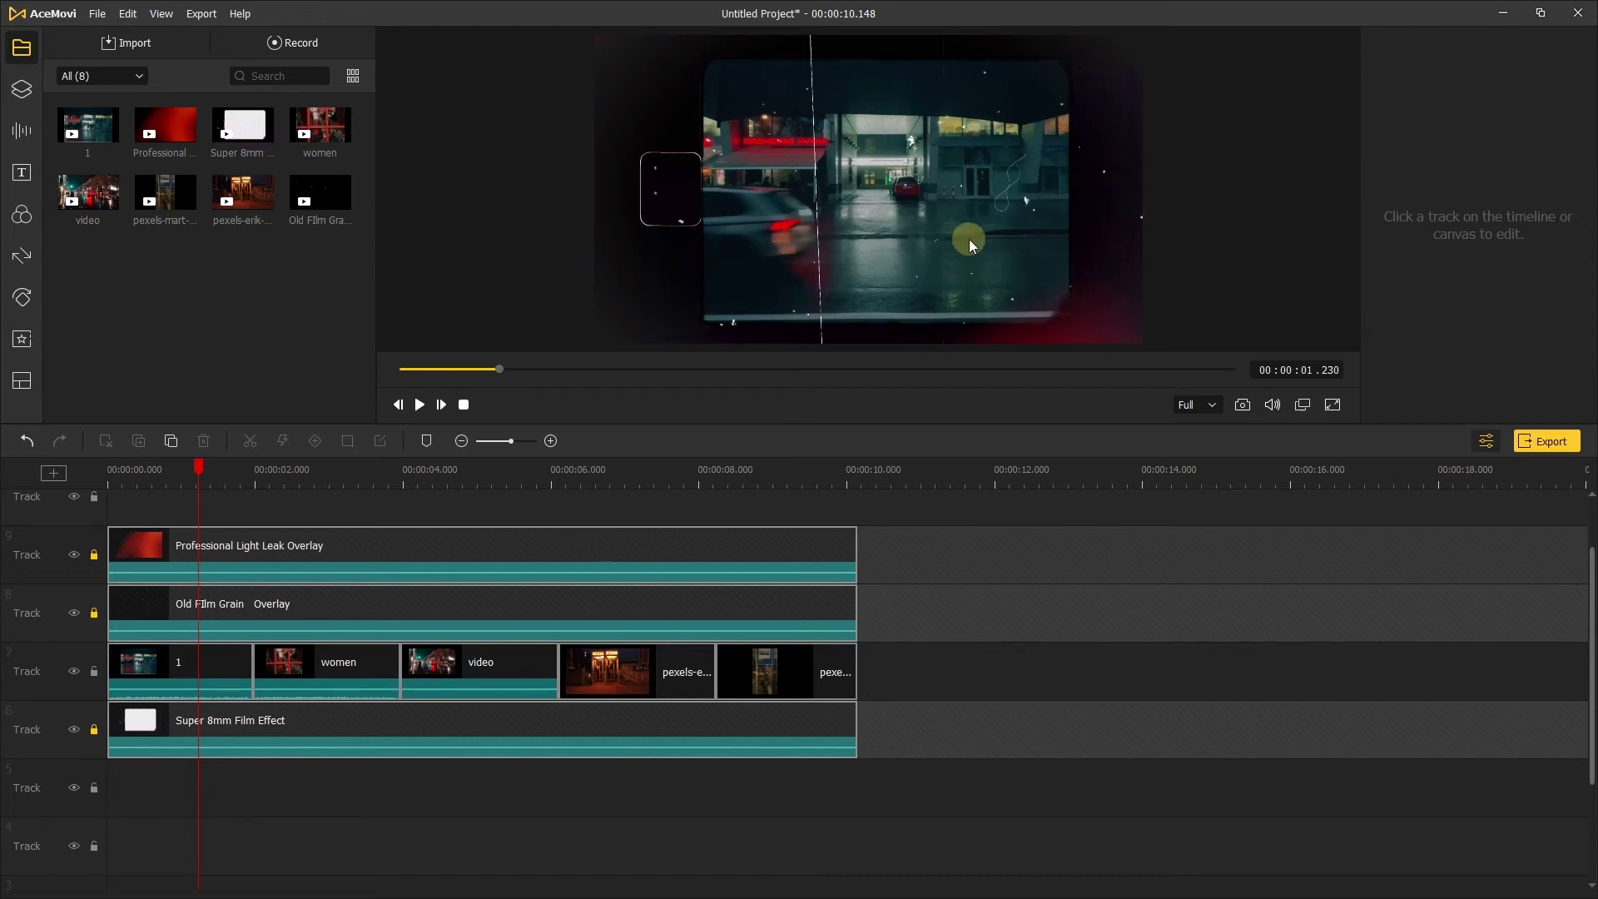
Step: Select the women clip on the footage track and play the sequence from about 1.23 s
left_click(307, 677)
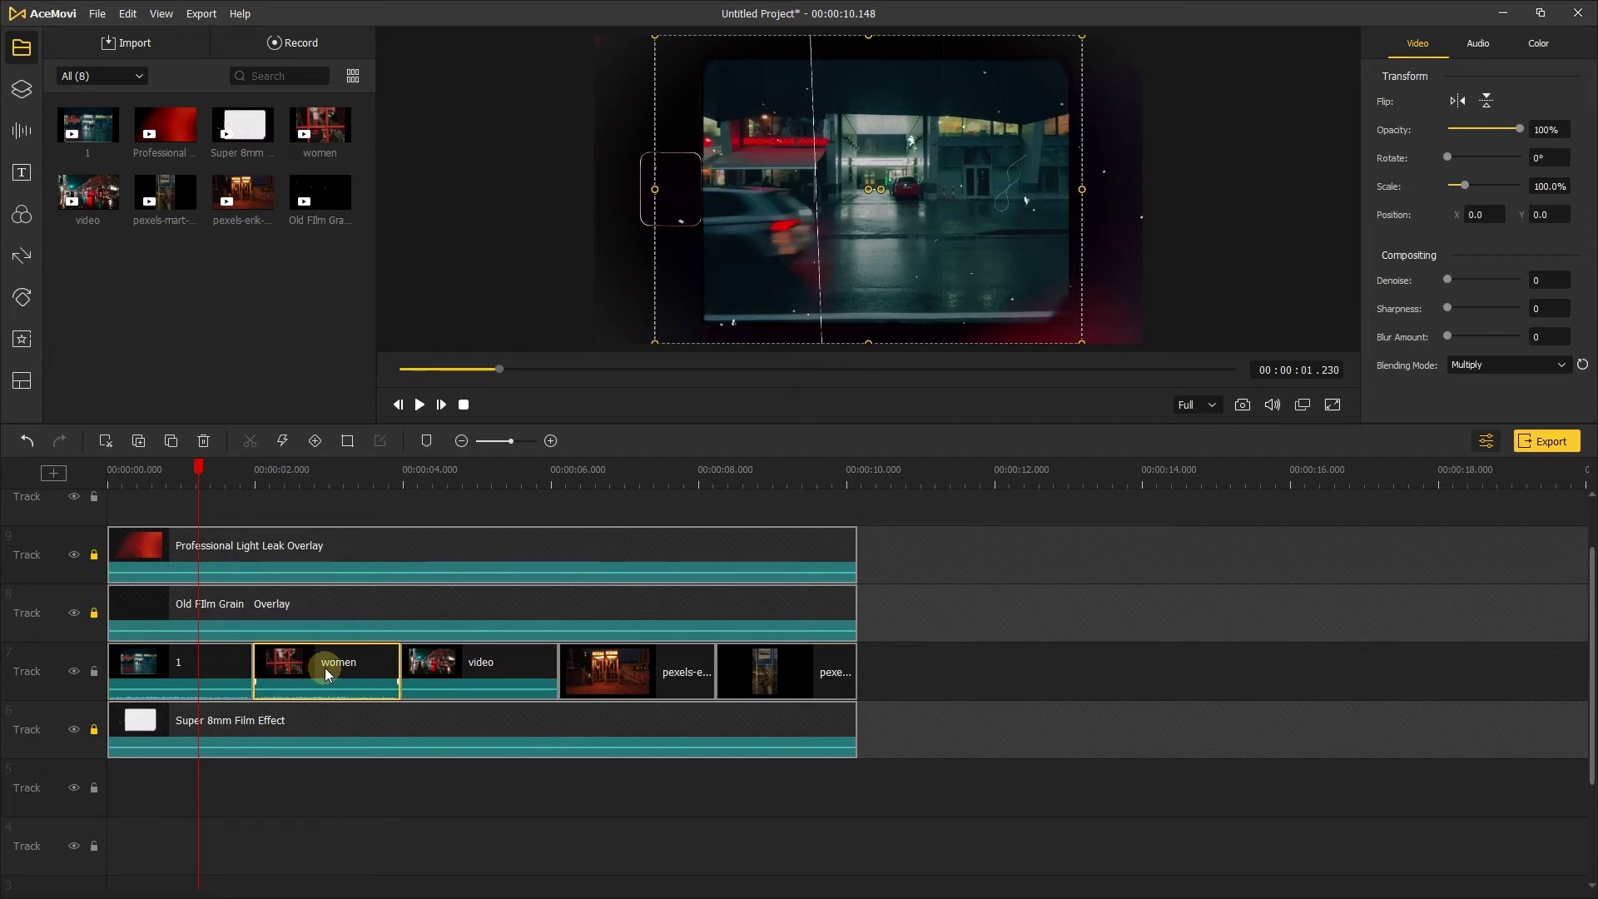
left_click(418, 405)
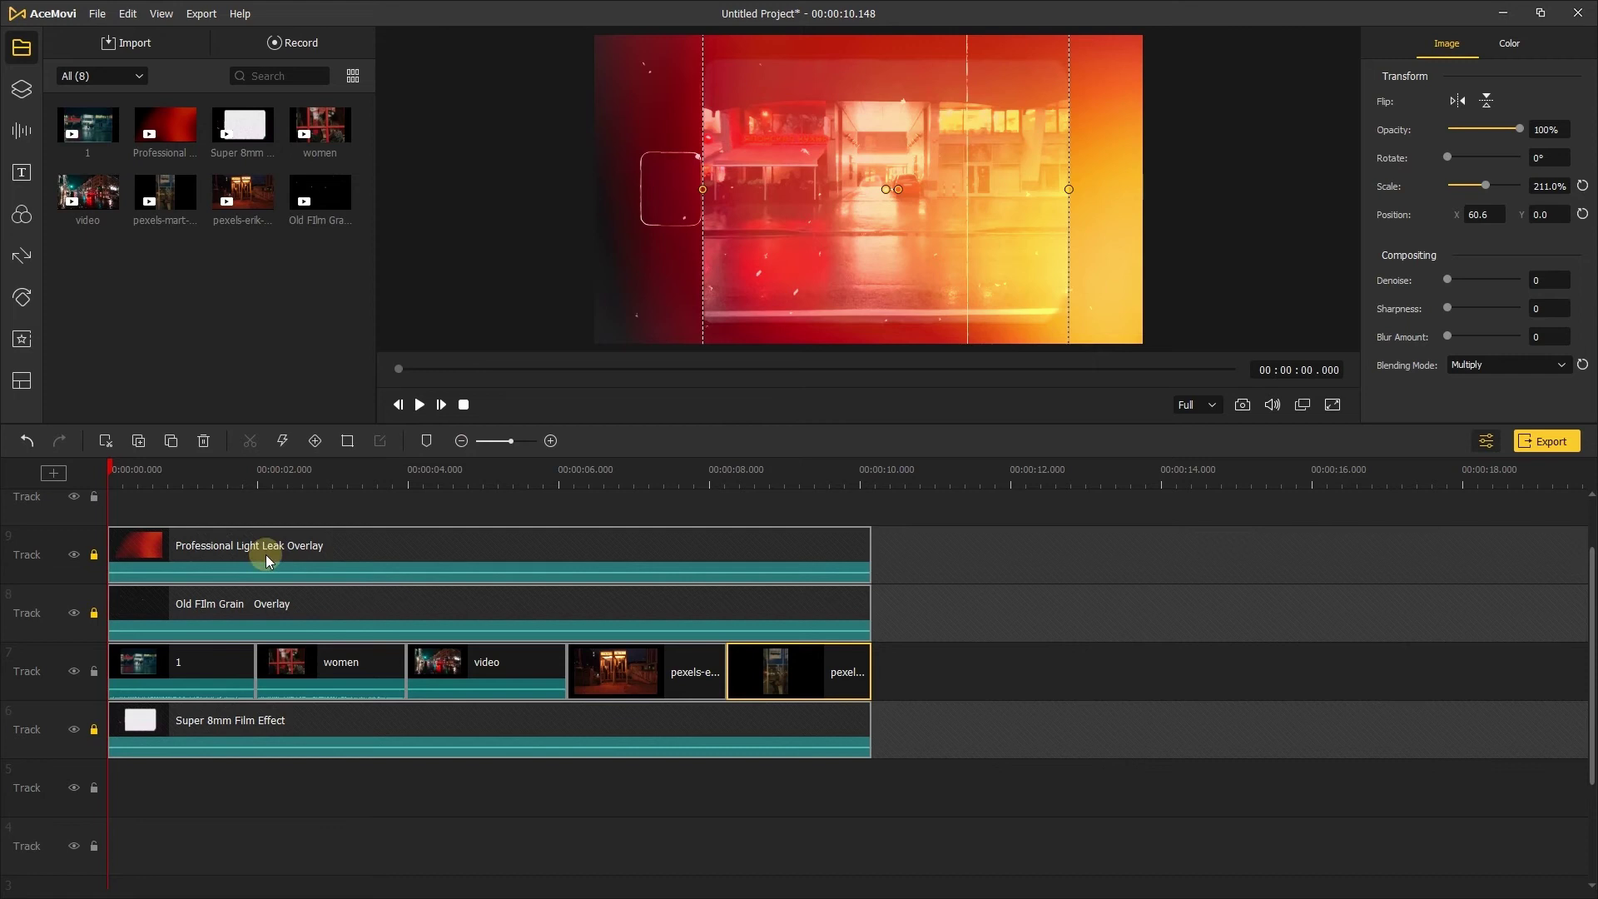
Step: Unlock the light leak and film grain tracks, and lower the Professional Light Leak Overlay's opacity while viewing about 0.4 s
left_click(314, 547)
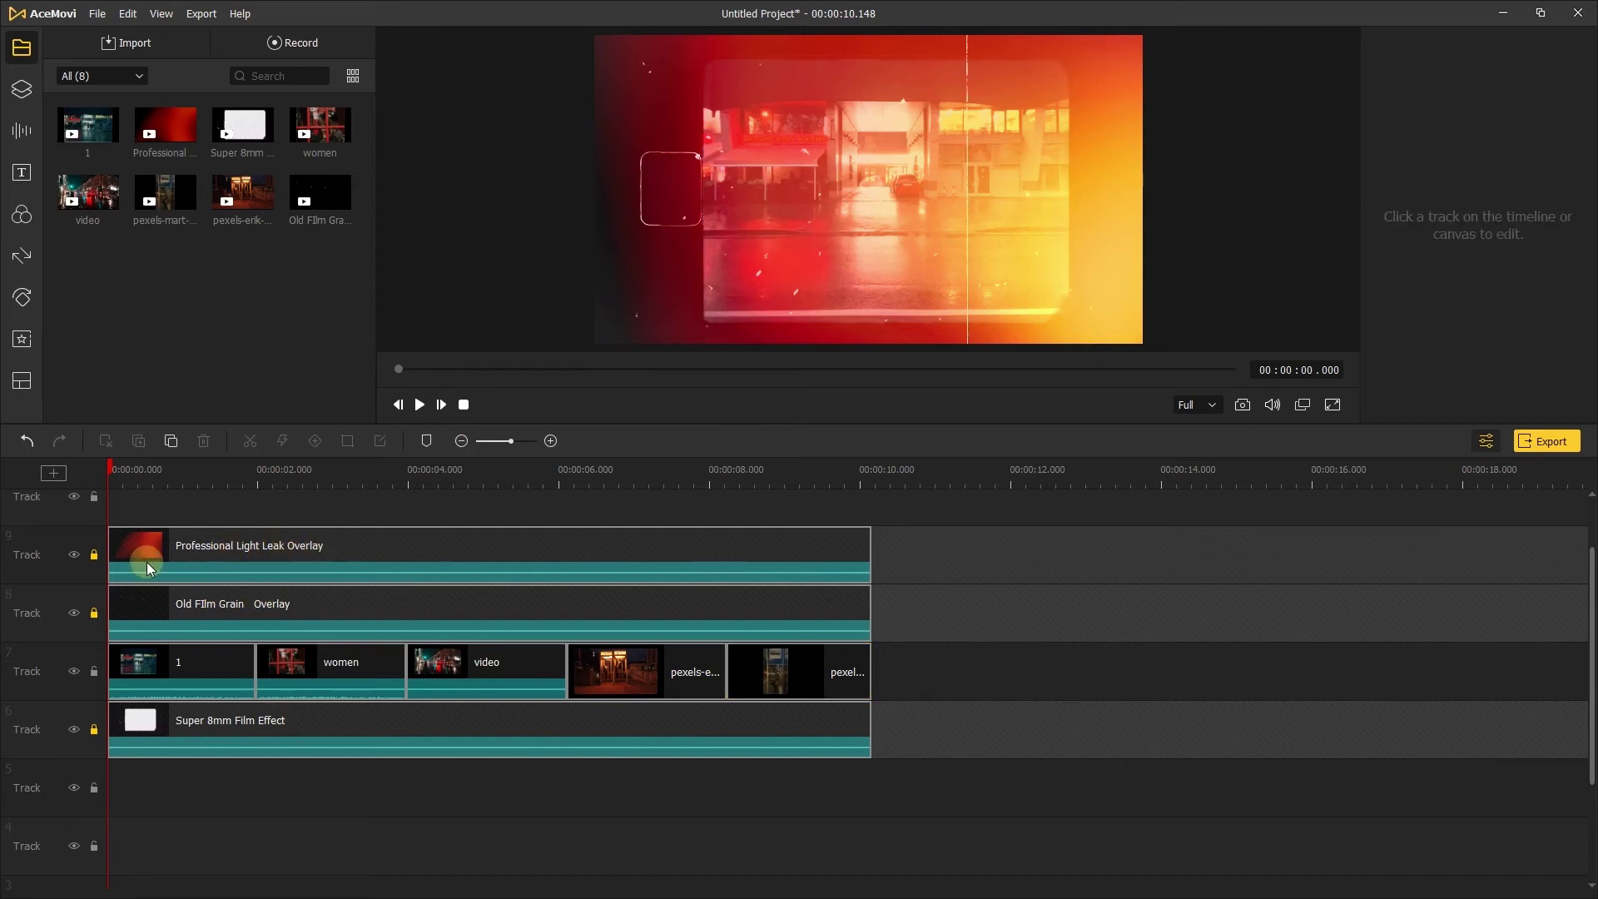
left_click(94, 555)
left_click(94, 613)
left_click(336, 546)
left_click_drag(165, 465, 137, 467)
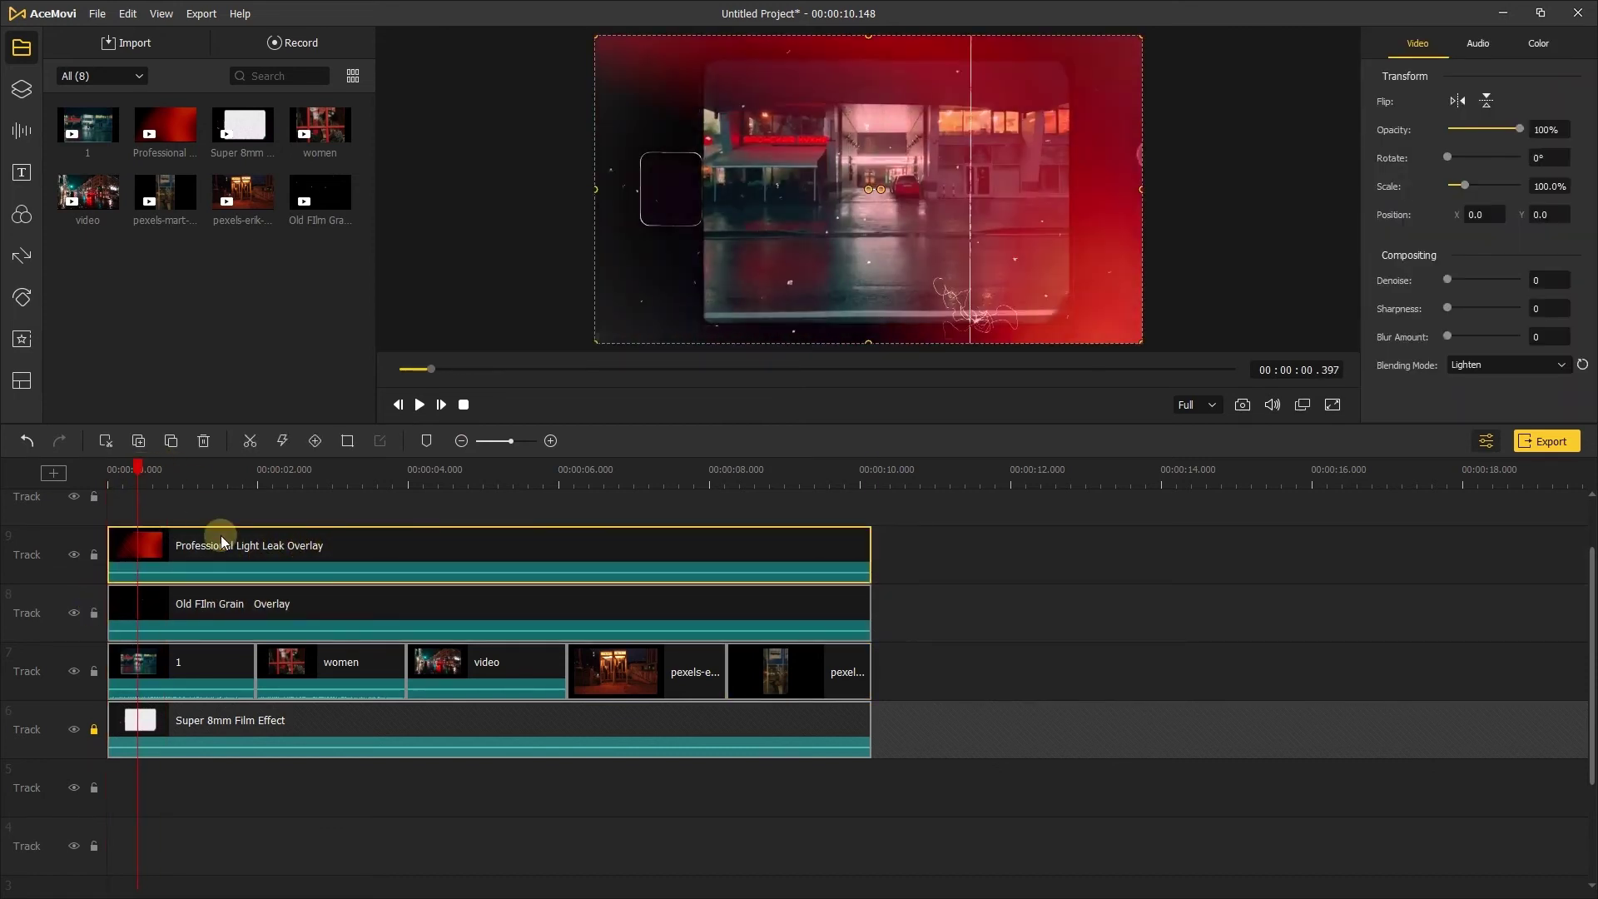
left_click_drag(1520, 129, 1489, 130)
Step: Reduce the Old Film Grain Overlay's opacity to 70% and check the look across the first second of footage
left_click(491, 603)
left_click_drag(138, 467, 108, 468)
left_click(178, 470)
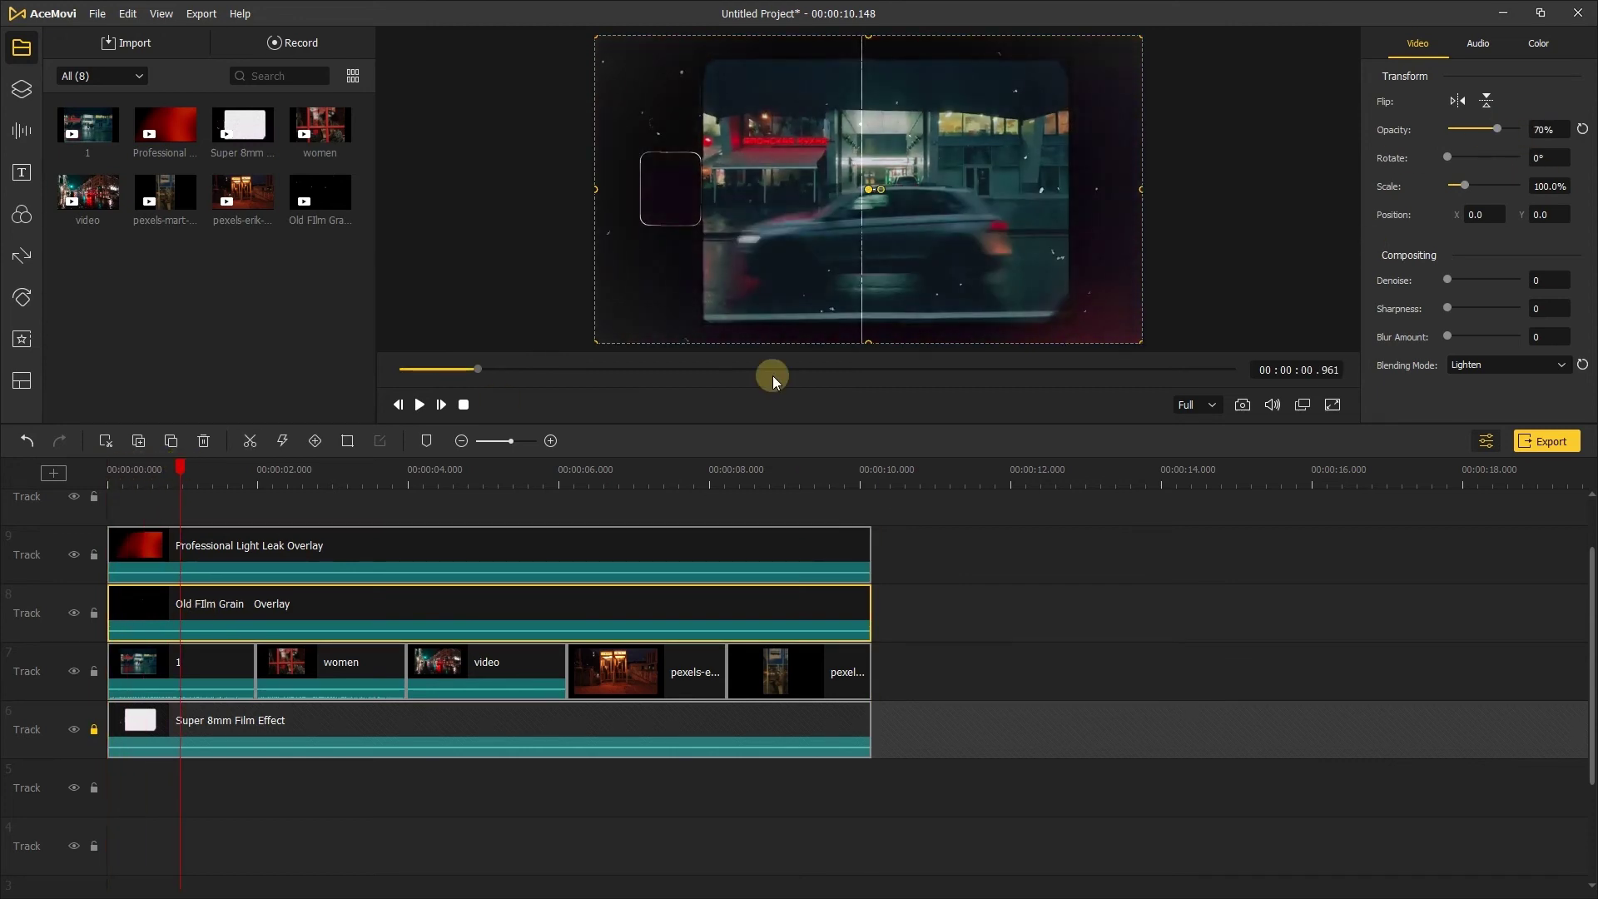
mouse_move(178, 466)
left_mouse_down()
mouse_move(72, 471)
mouse_move(159, 478)
left_mouse_up()
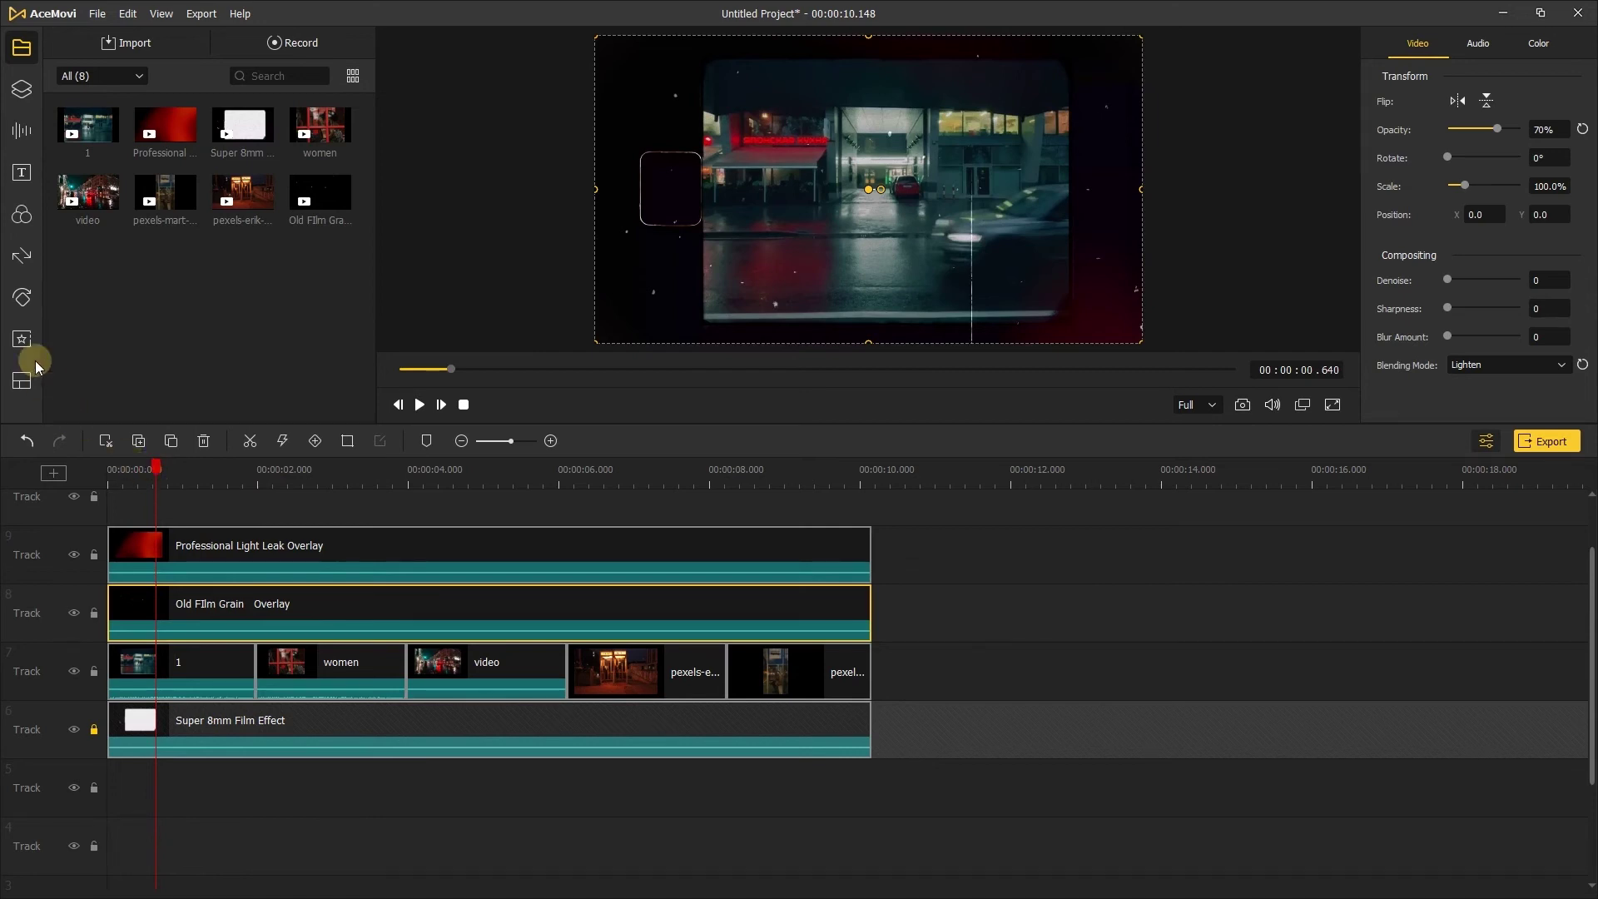
Step: Browse the filter effects and add the Matte filter to the timeline at 0.640 s
left_click(21, 218)
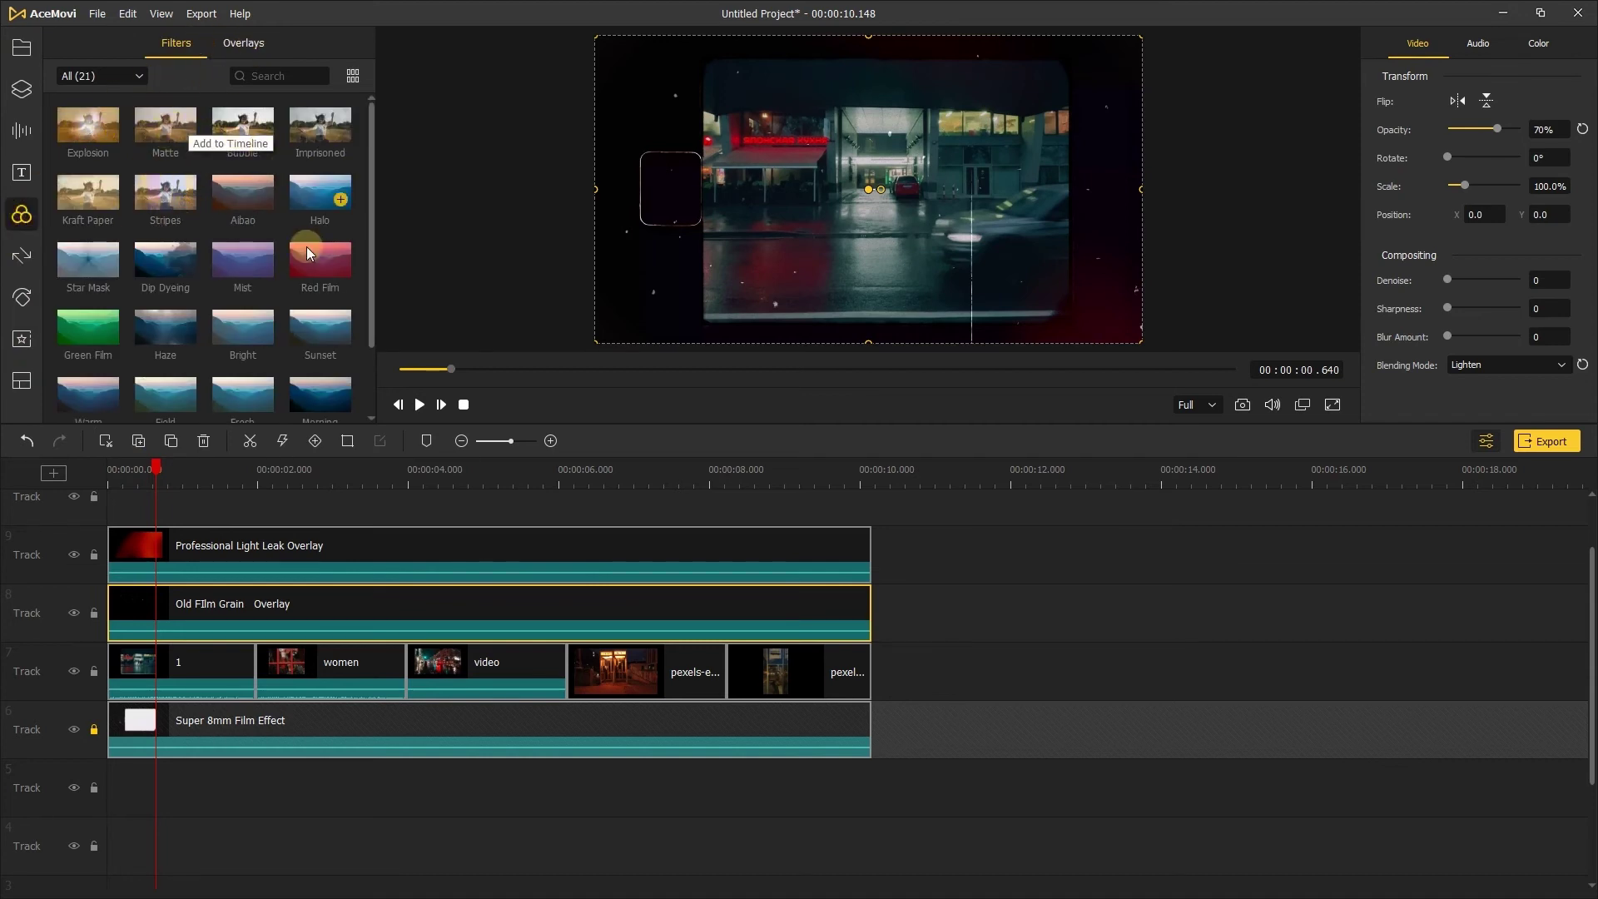
scroll(242, 314, "down", 1)
scroll(239, 292, "up", 1)
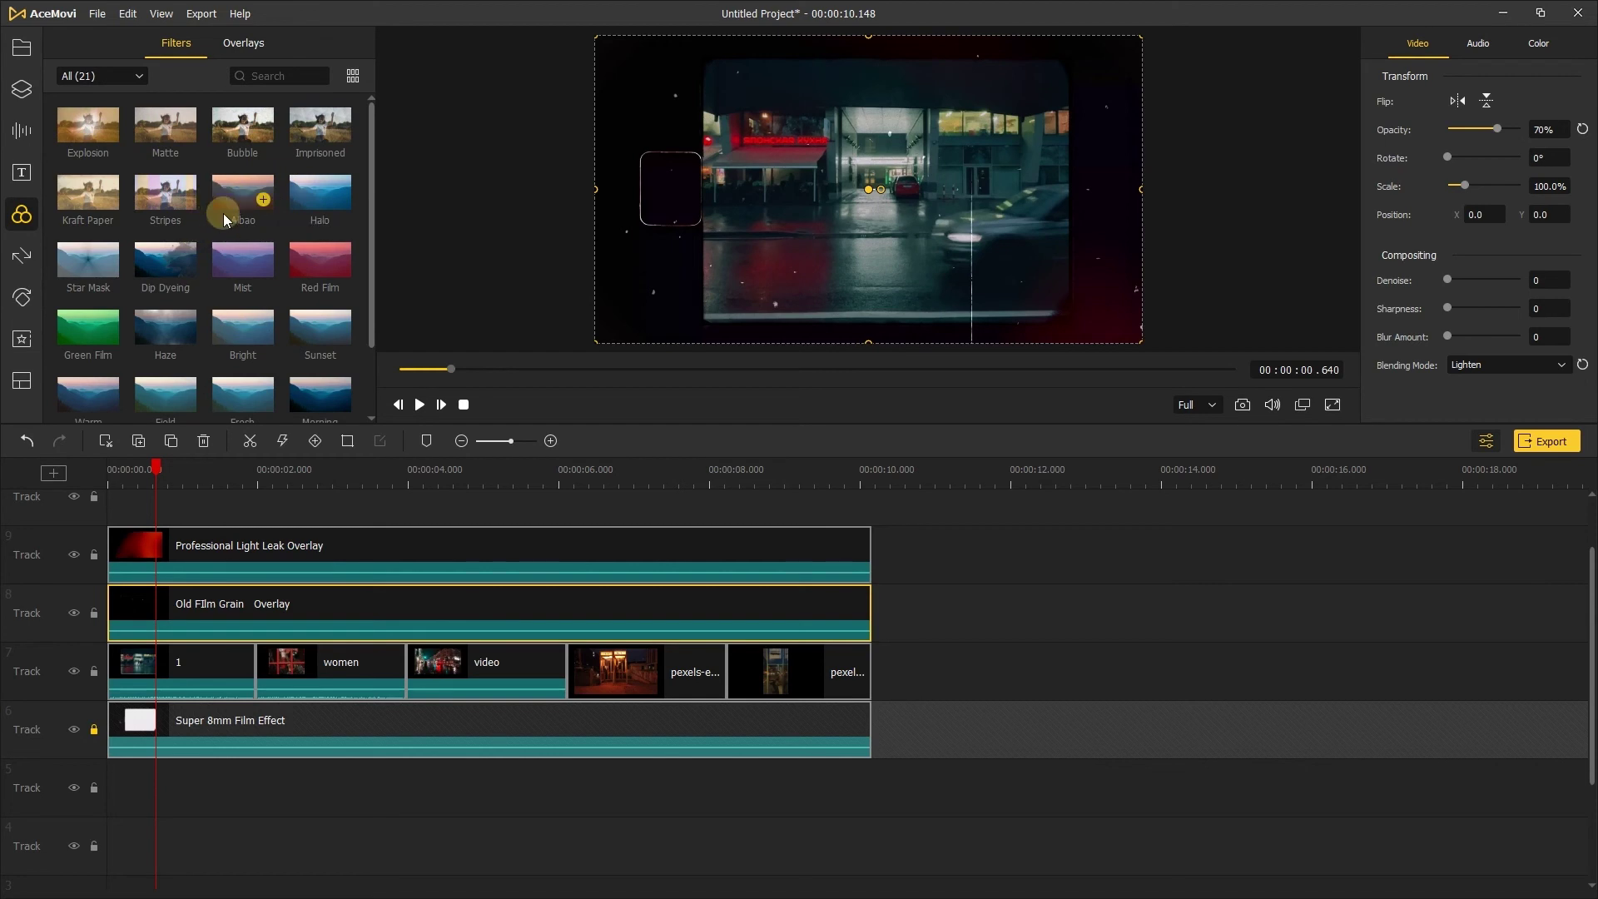
scroll(216, 512, "up", 1)
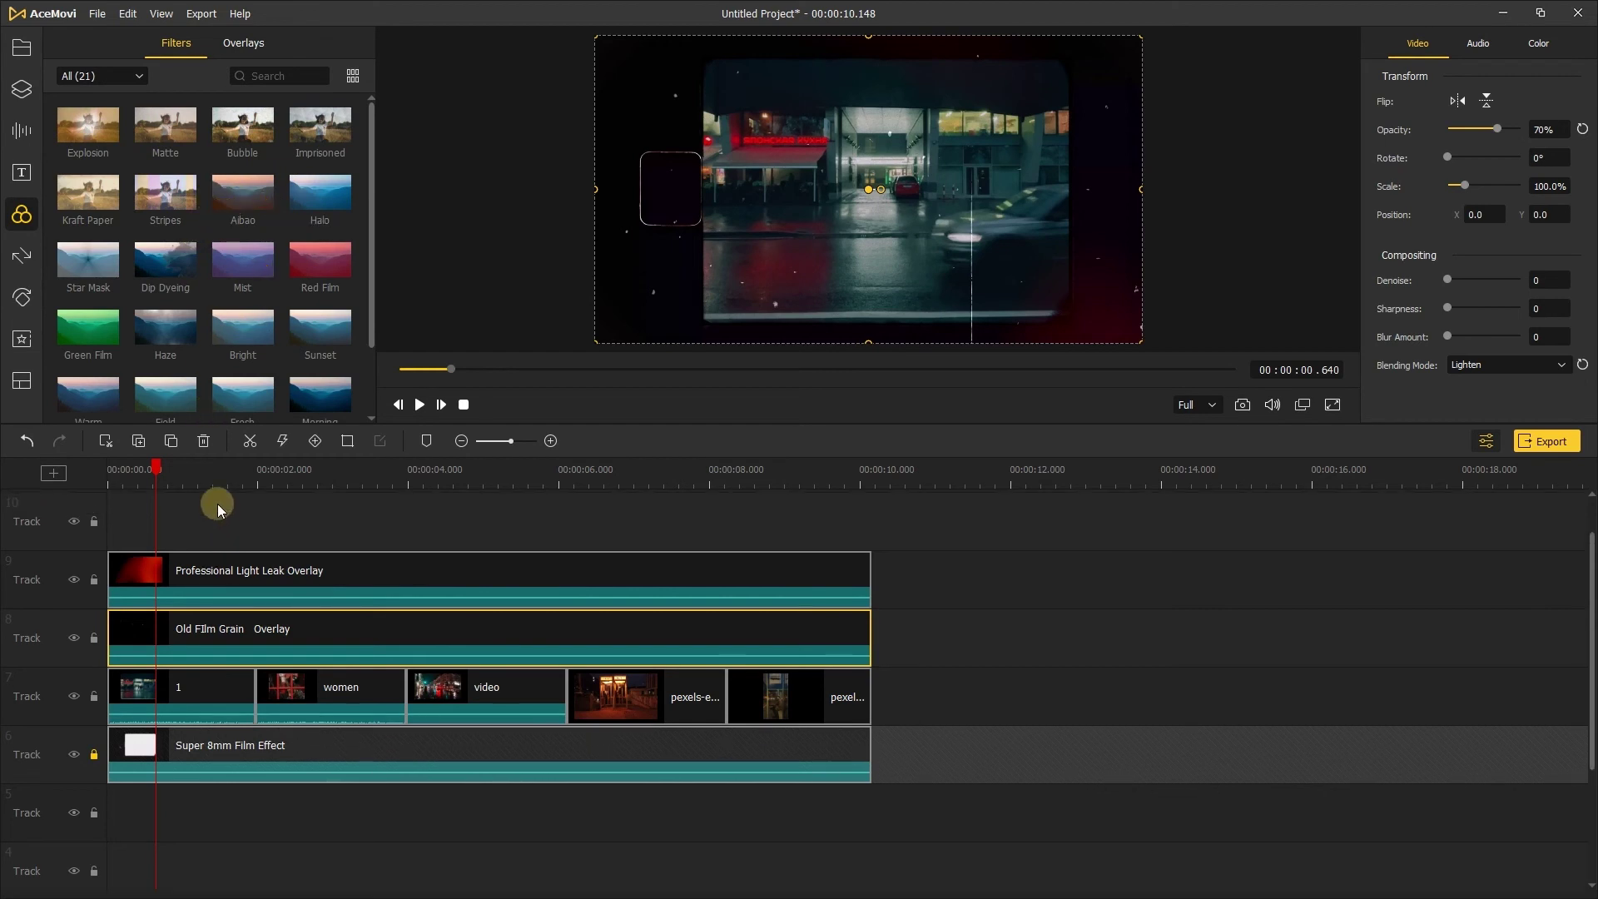
left_click(185, 132)
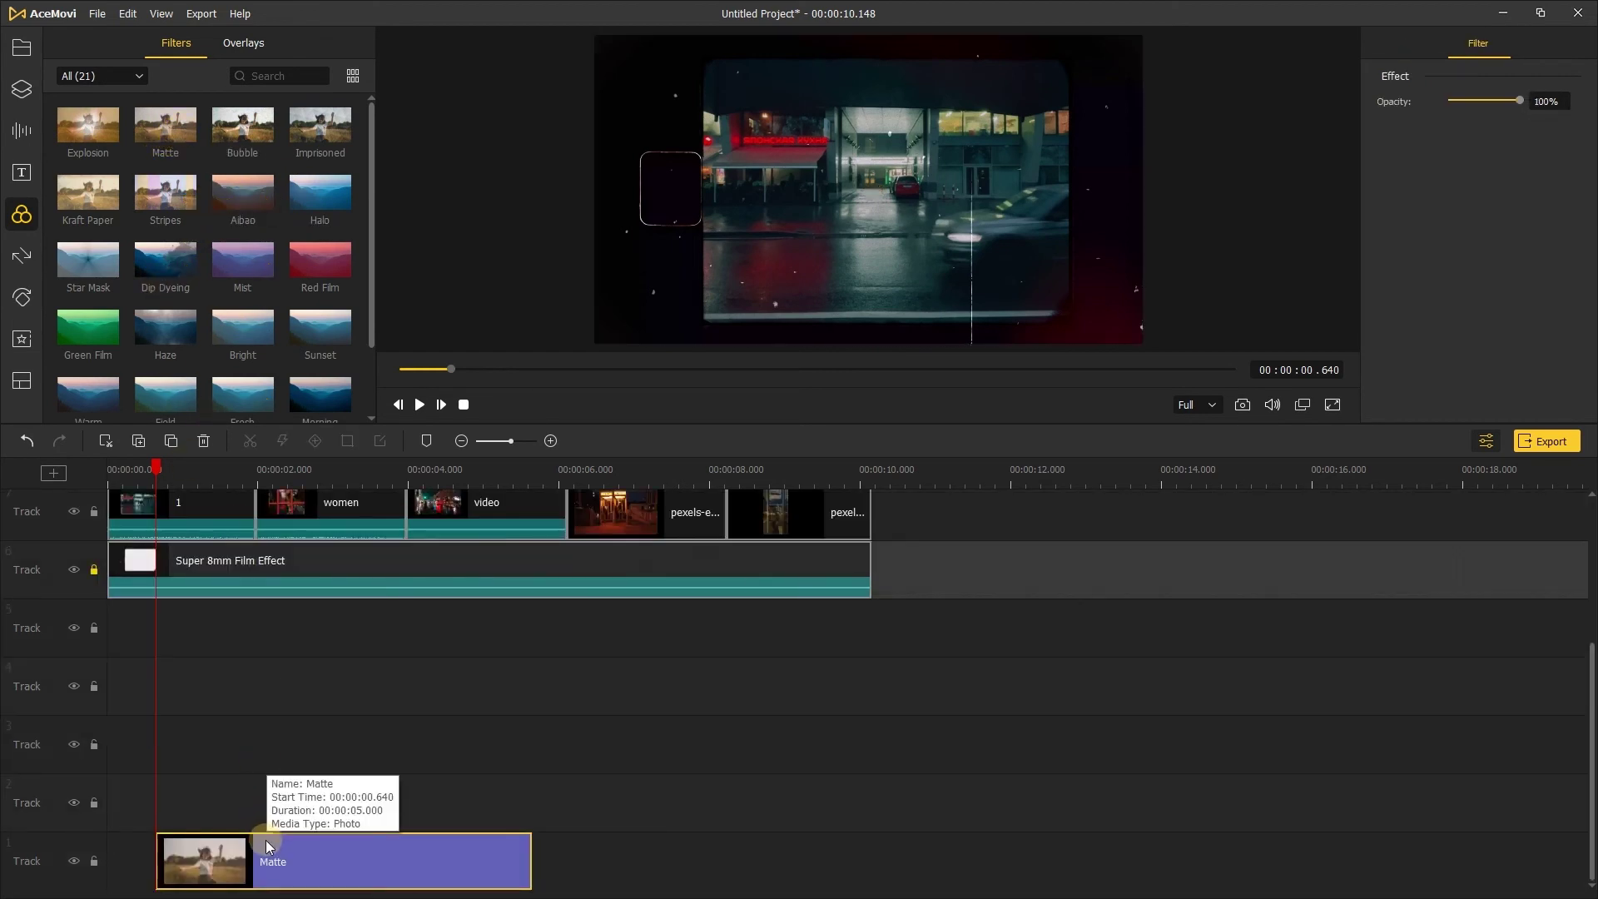
Step: Move the Matte filter to the start of track 10, above the overlays, and extend it to the end of the footage
left_click_drag(272, 844, 290, 629)
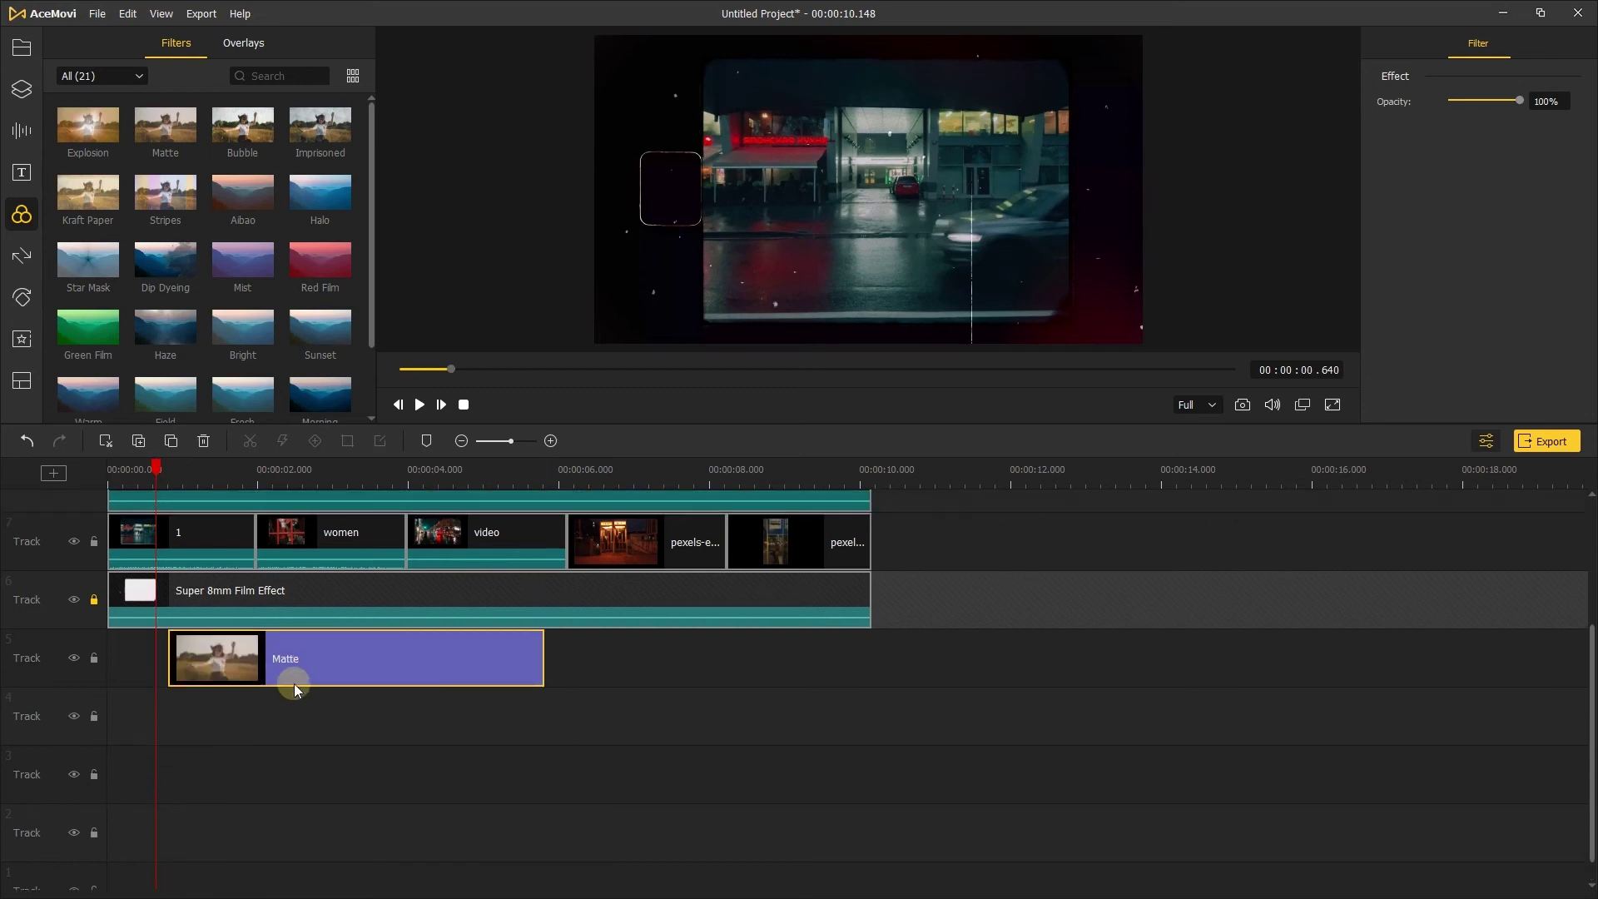
scroll(286, 717, "up", 5)
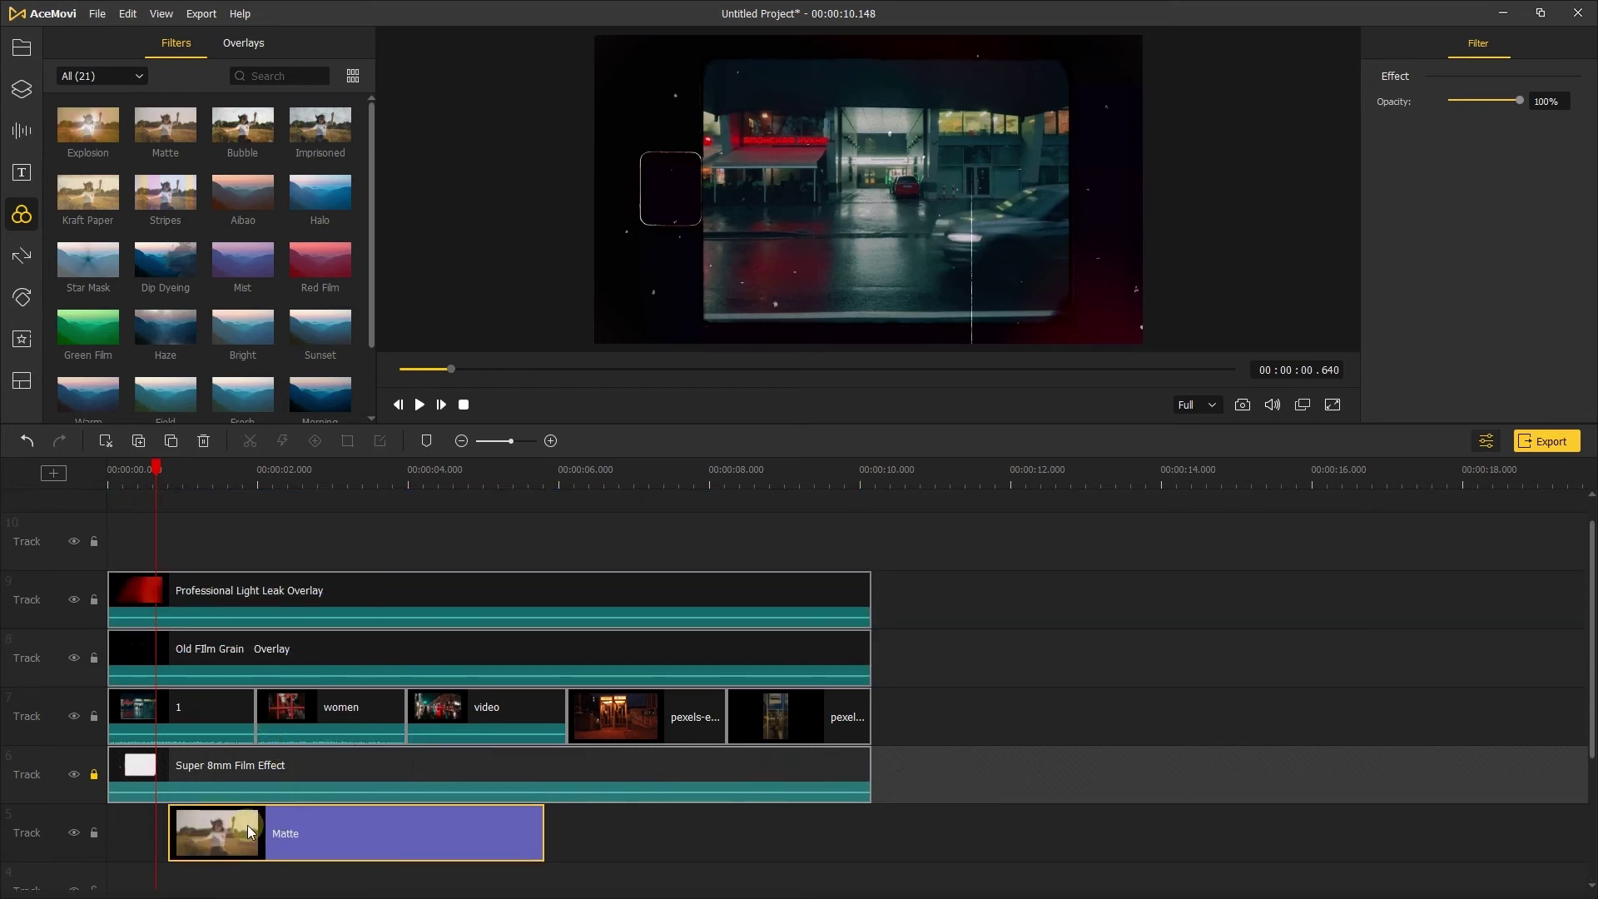
left_click_drag(248, 825, 154, 537)
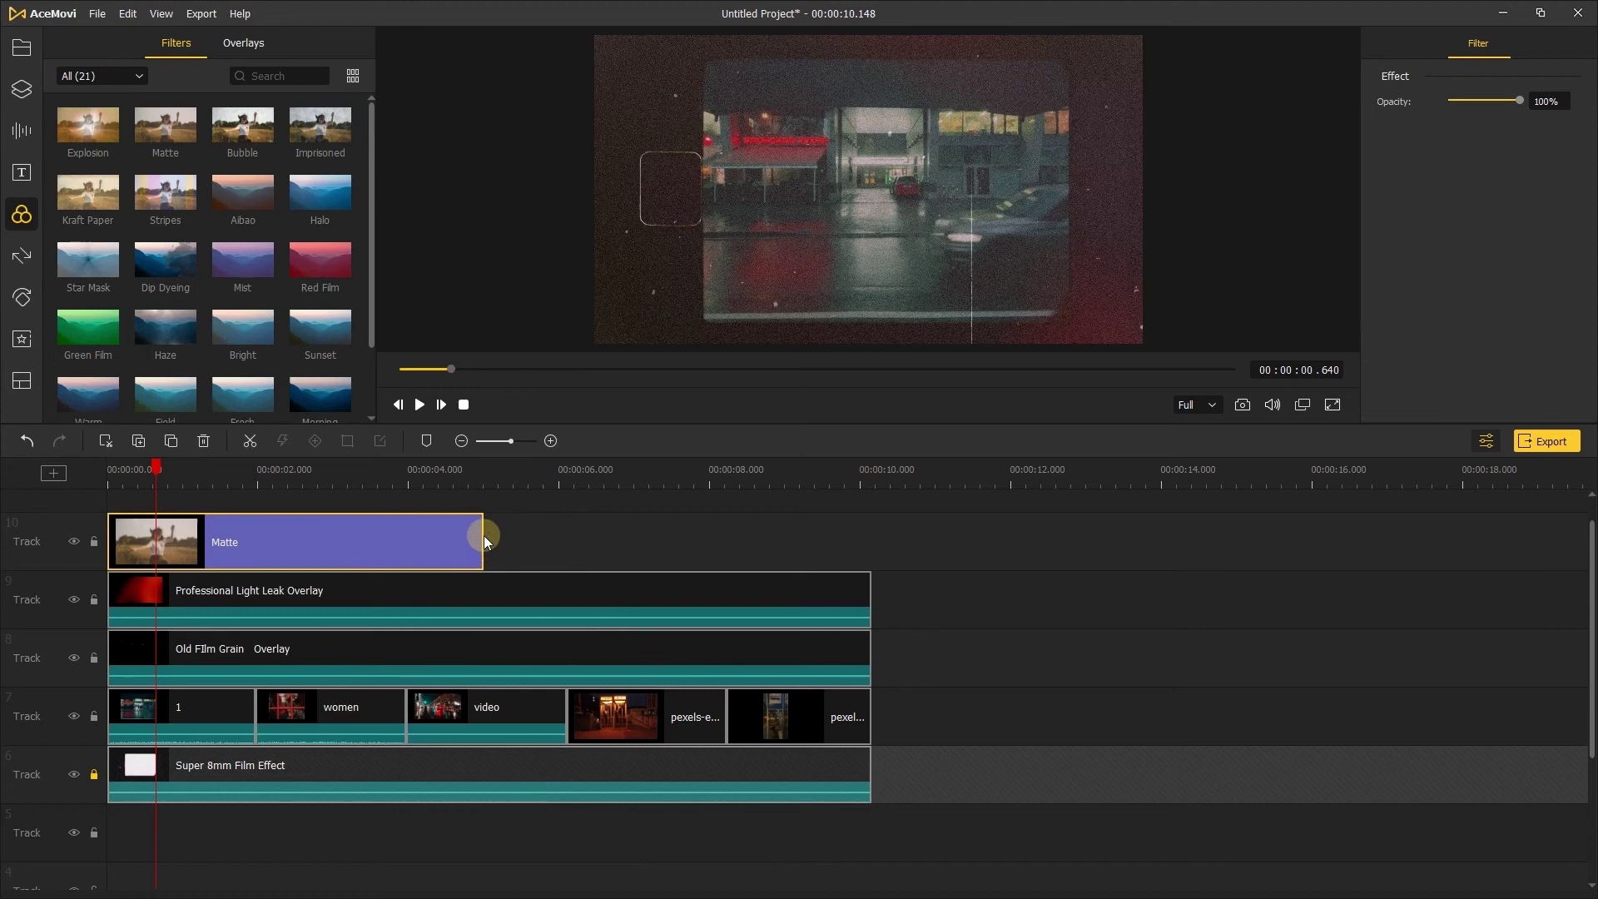
left_click_drag(518, 537, 868, 553)
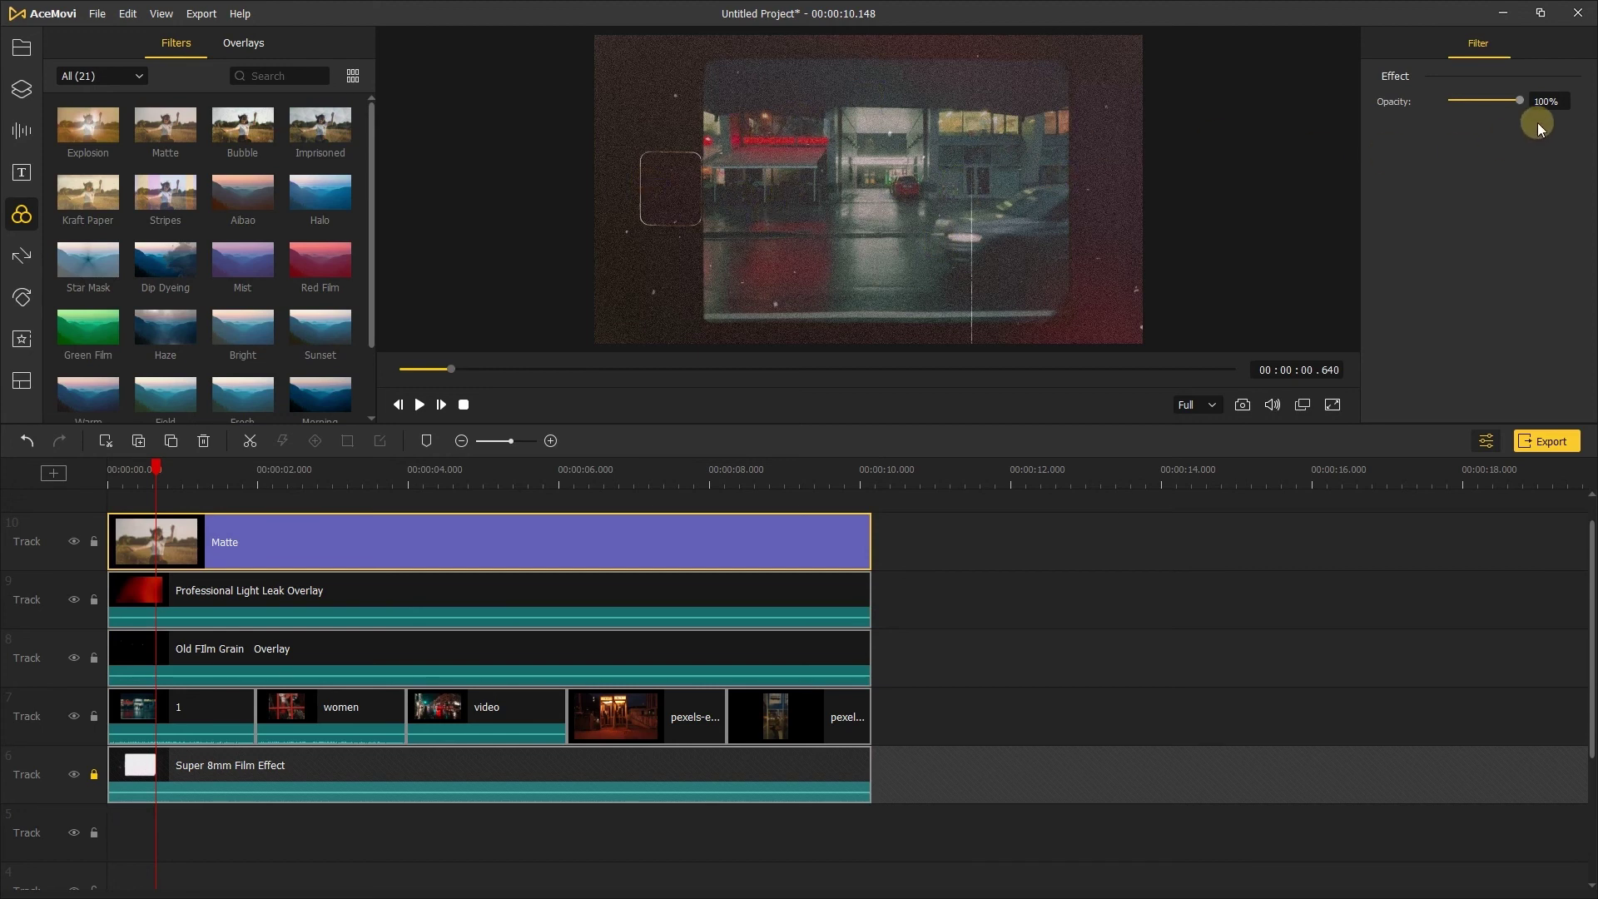
Step: Set the Matte filter's opacity to 22% and play the sequence from the beginning
left_click_drag(1517, 103, 1466, 107)
left_click(103, 471)
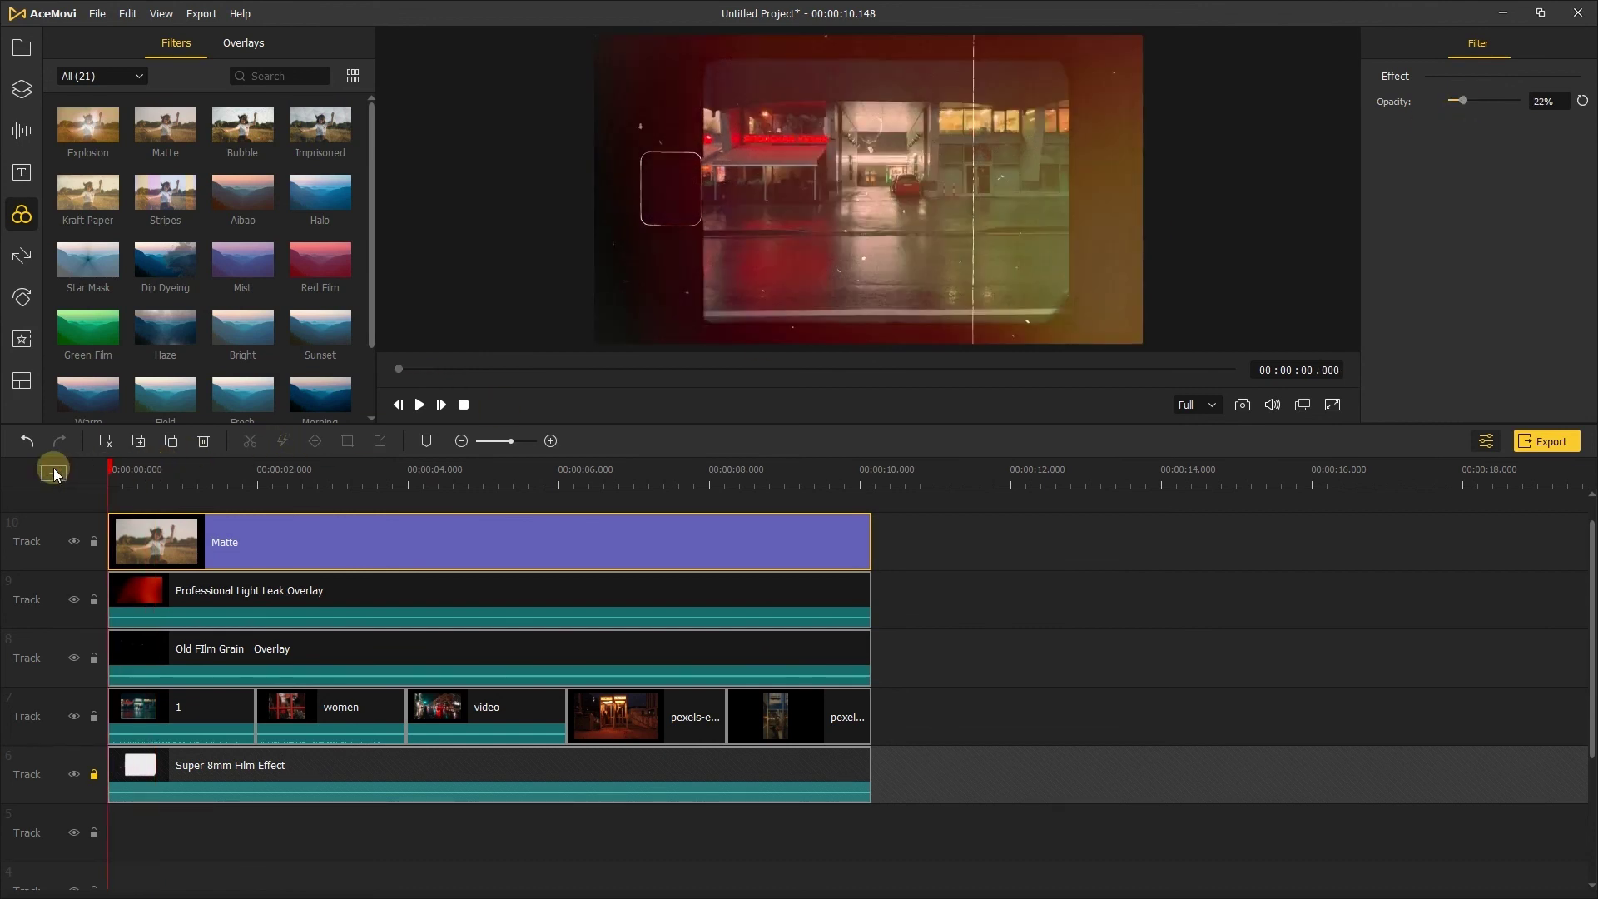
left_click(419, 409)
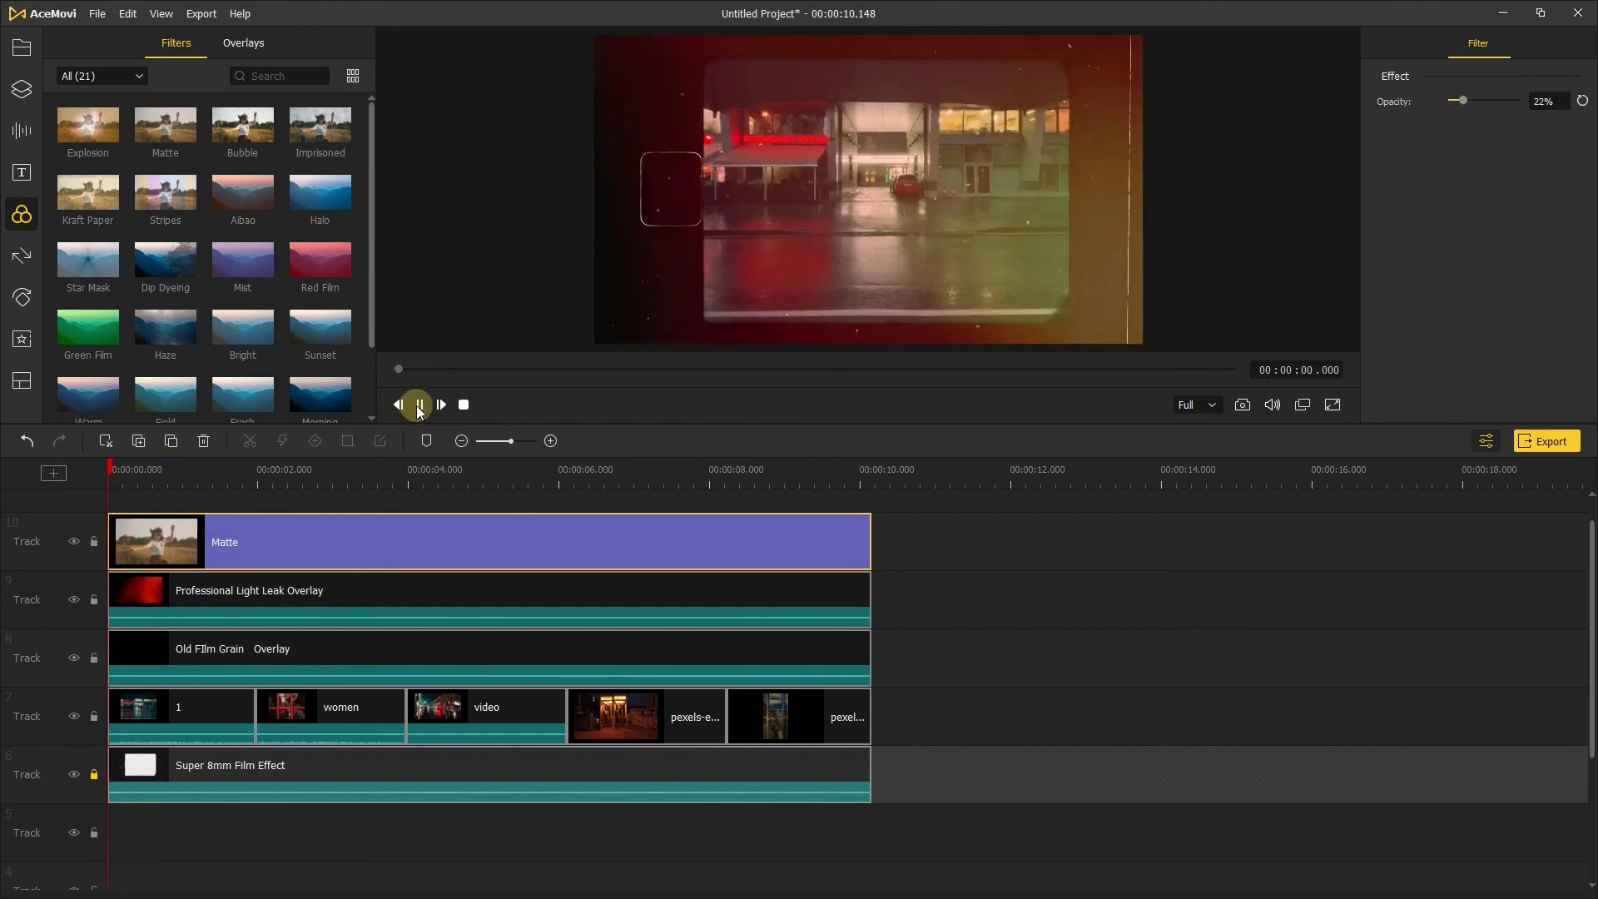